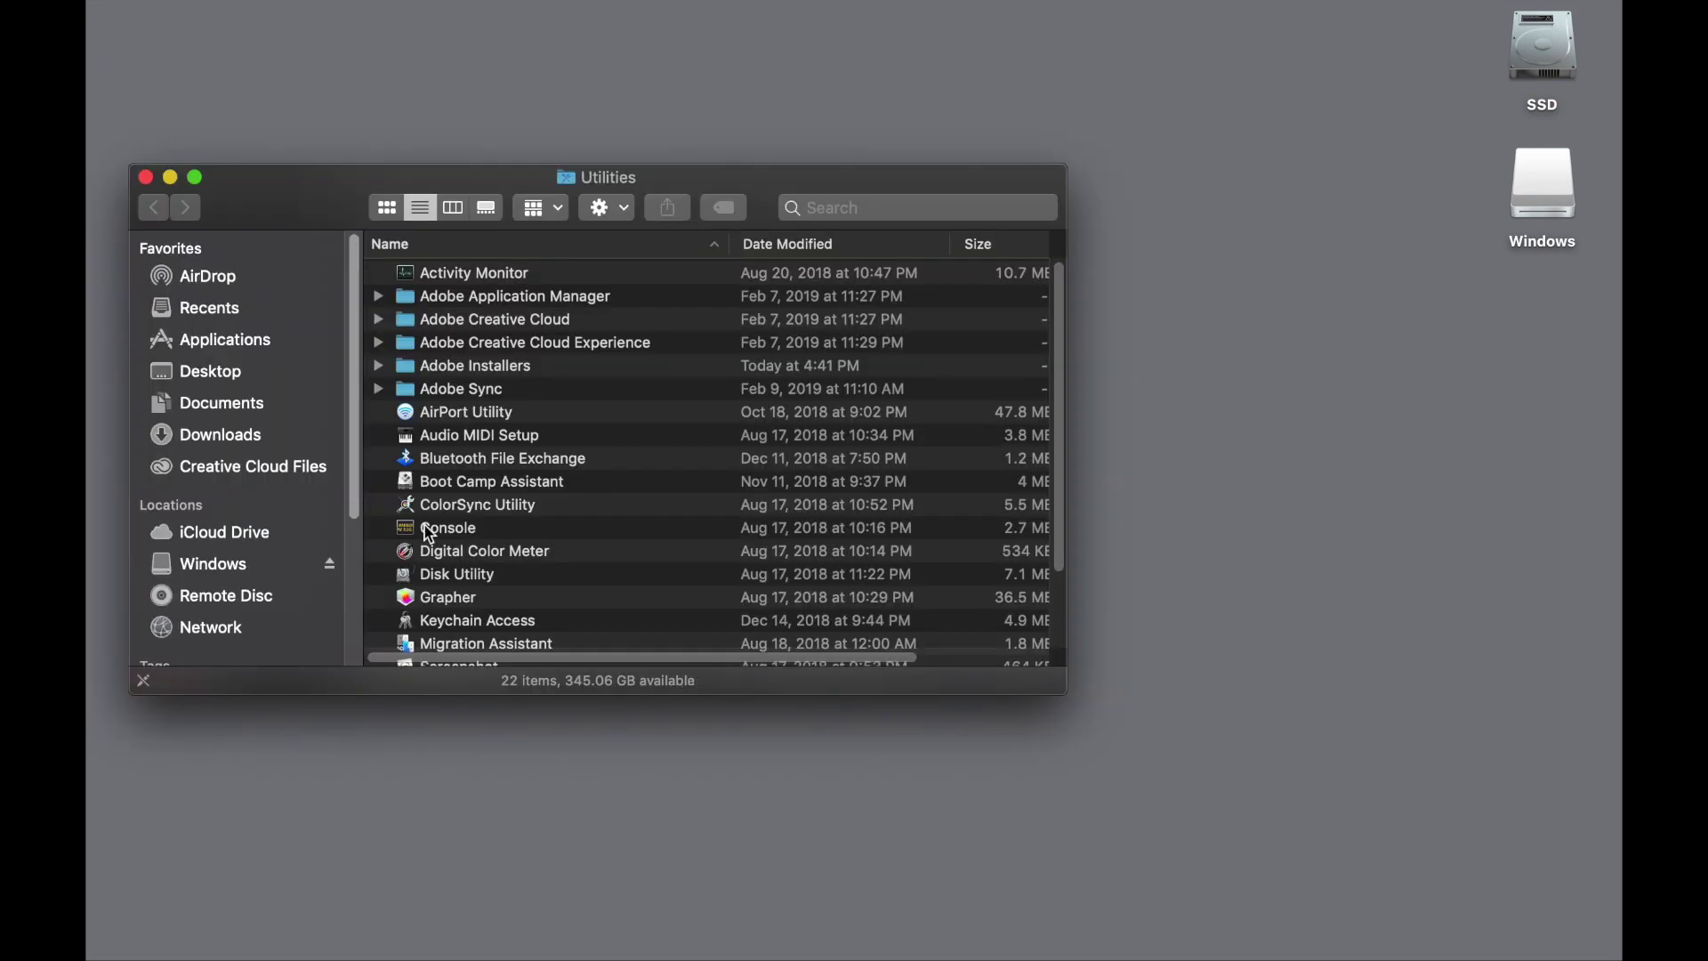
- Launch Disk Utility and view the ExFAT Windows USB volume's details (63.86 GB)
{"action": "left_click", "coordinate": [462, 583]}
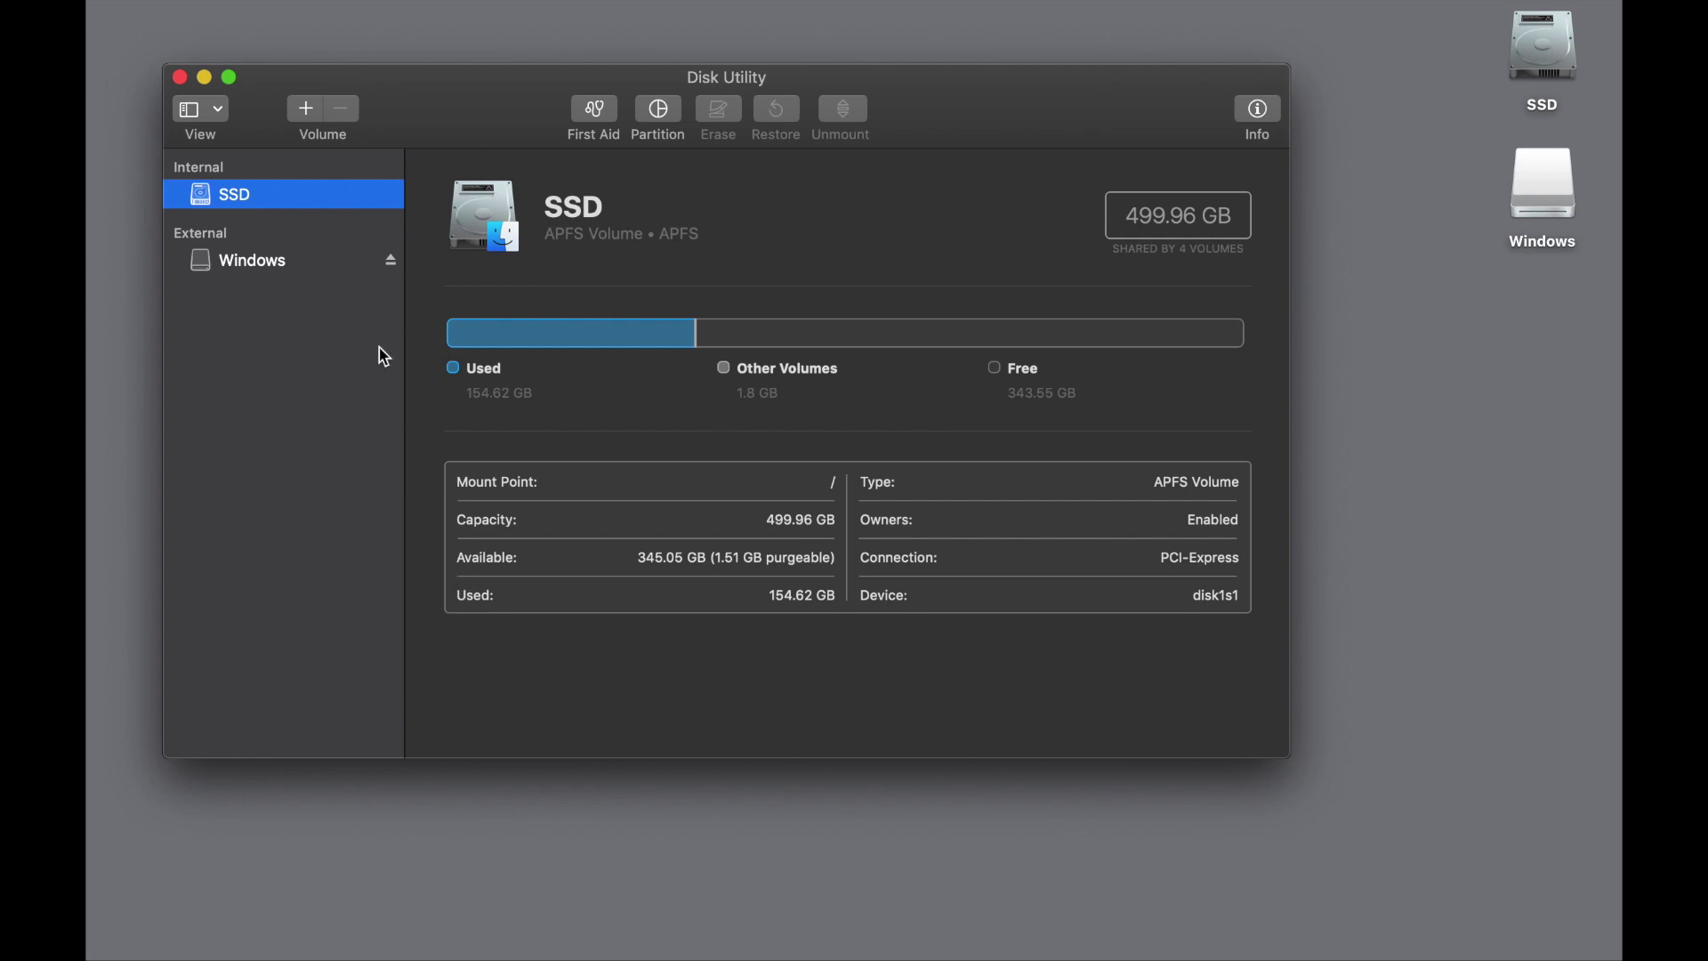
{"action": "left_click", "coordinate": [318, 264]}
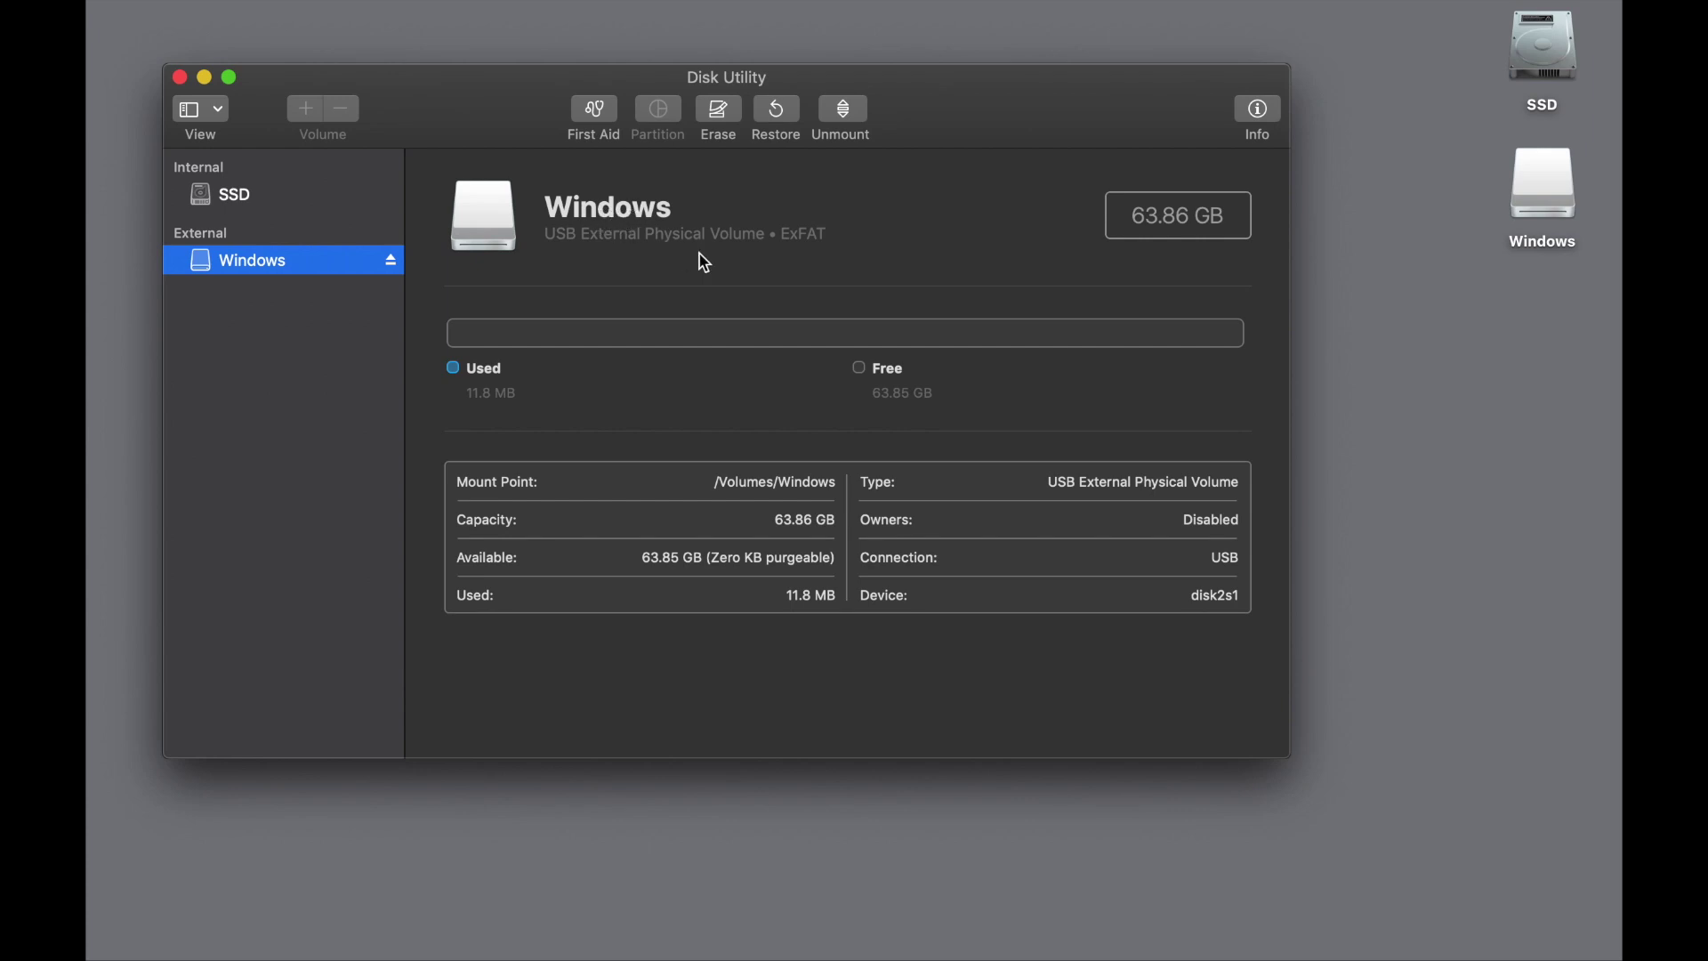
- Erase the Windows volume as Mac OS Extended (Journaled) named 'Not Really a Mac Volume'
{"action": "left_click", "coordinate": [717, 116]}
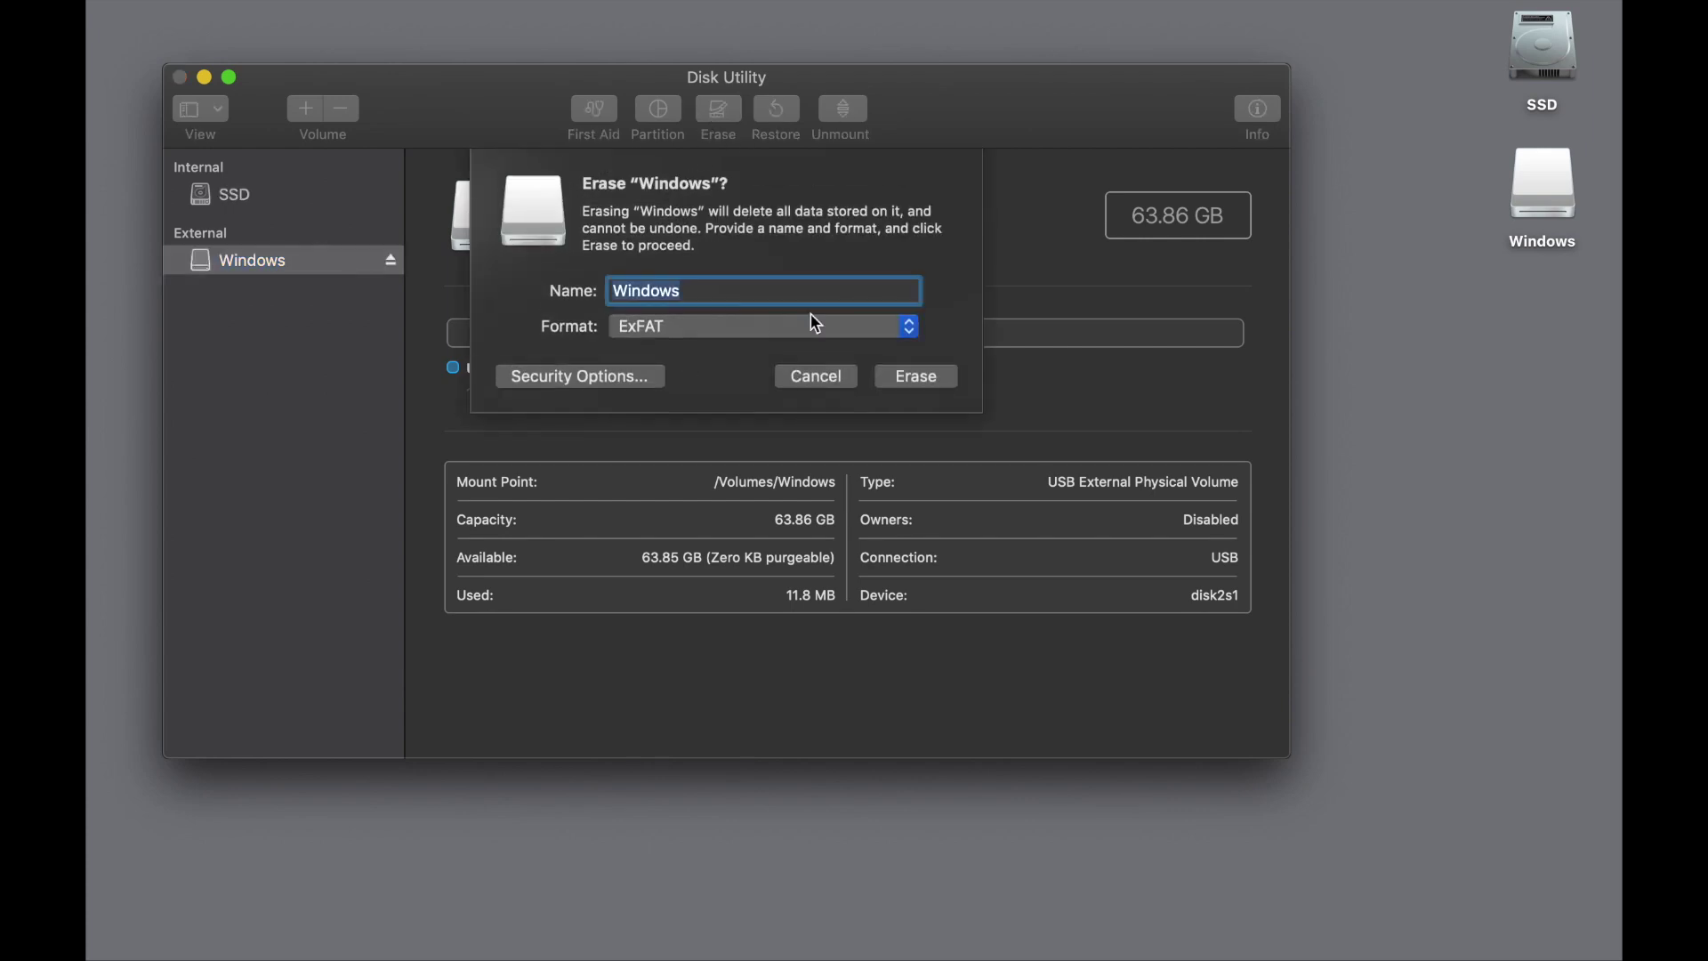
{"action": "left_click", "coordinate": [710, 329]}
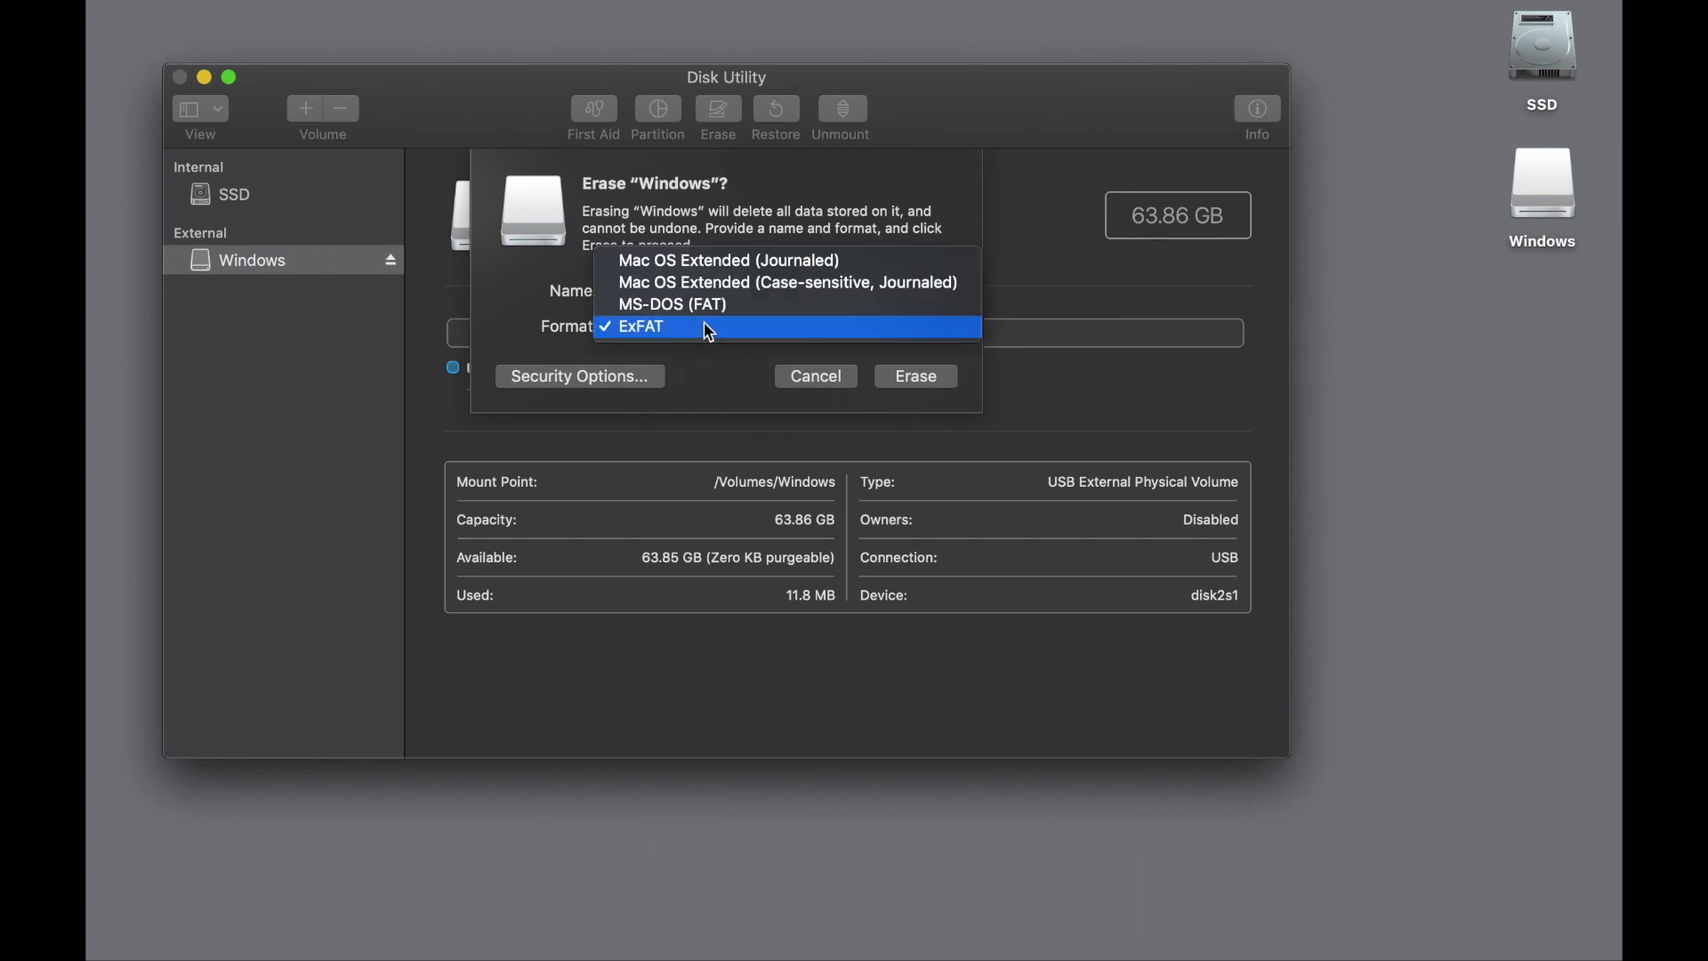
{"action": "left_click", "coordinate": [881, 263]}
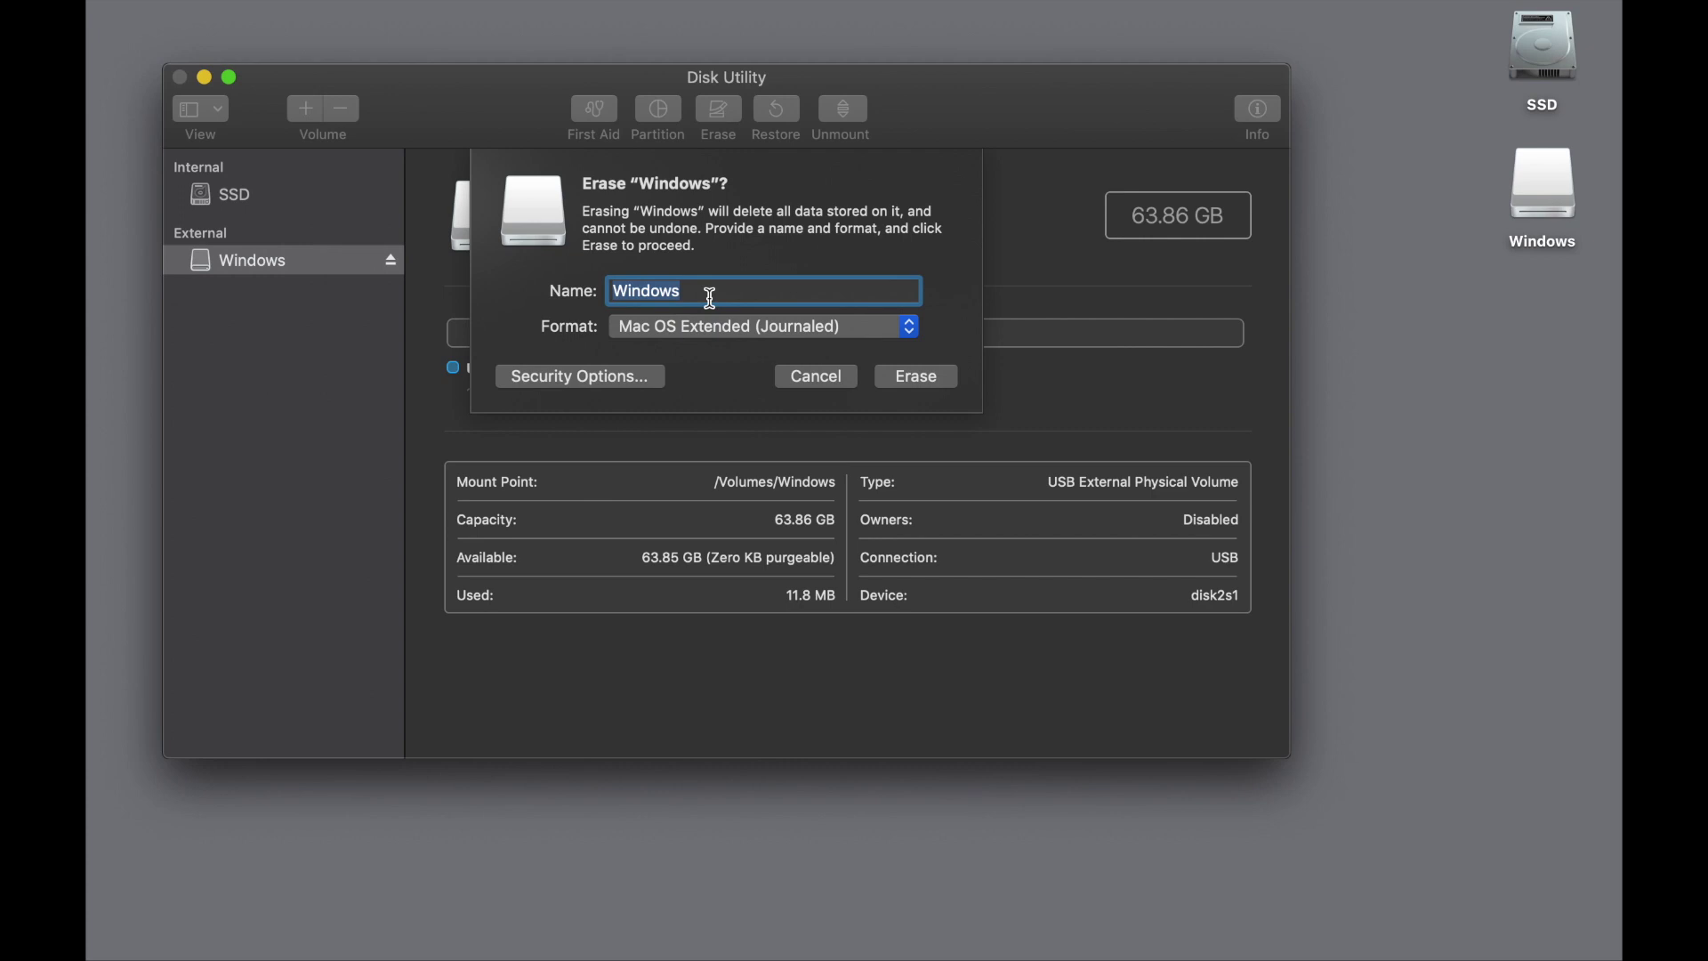
{"action": "type", "text": "Not Really a Mac Volume"}
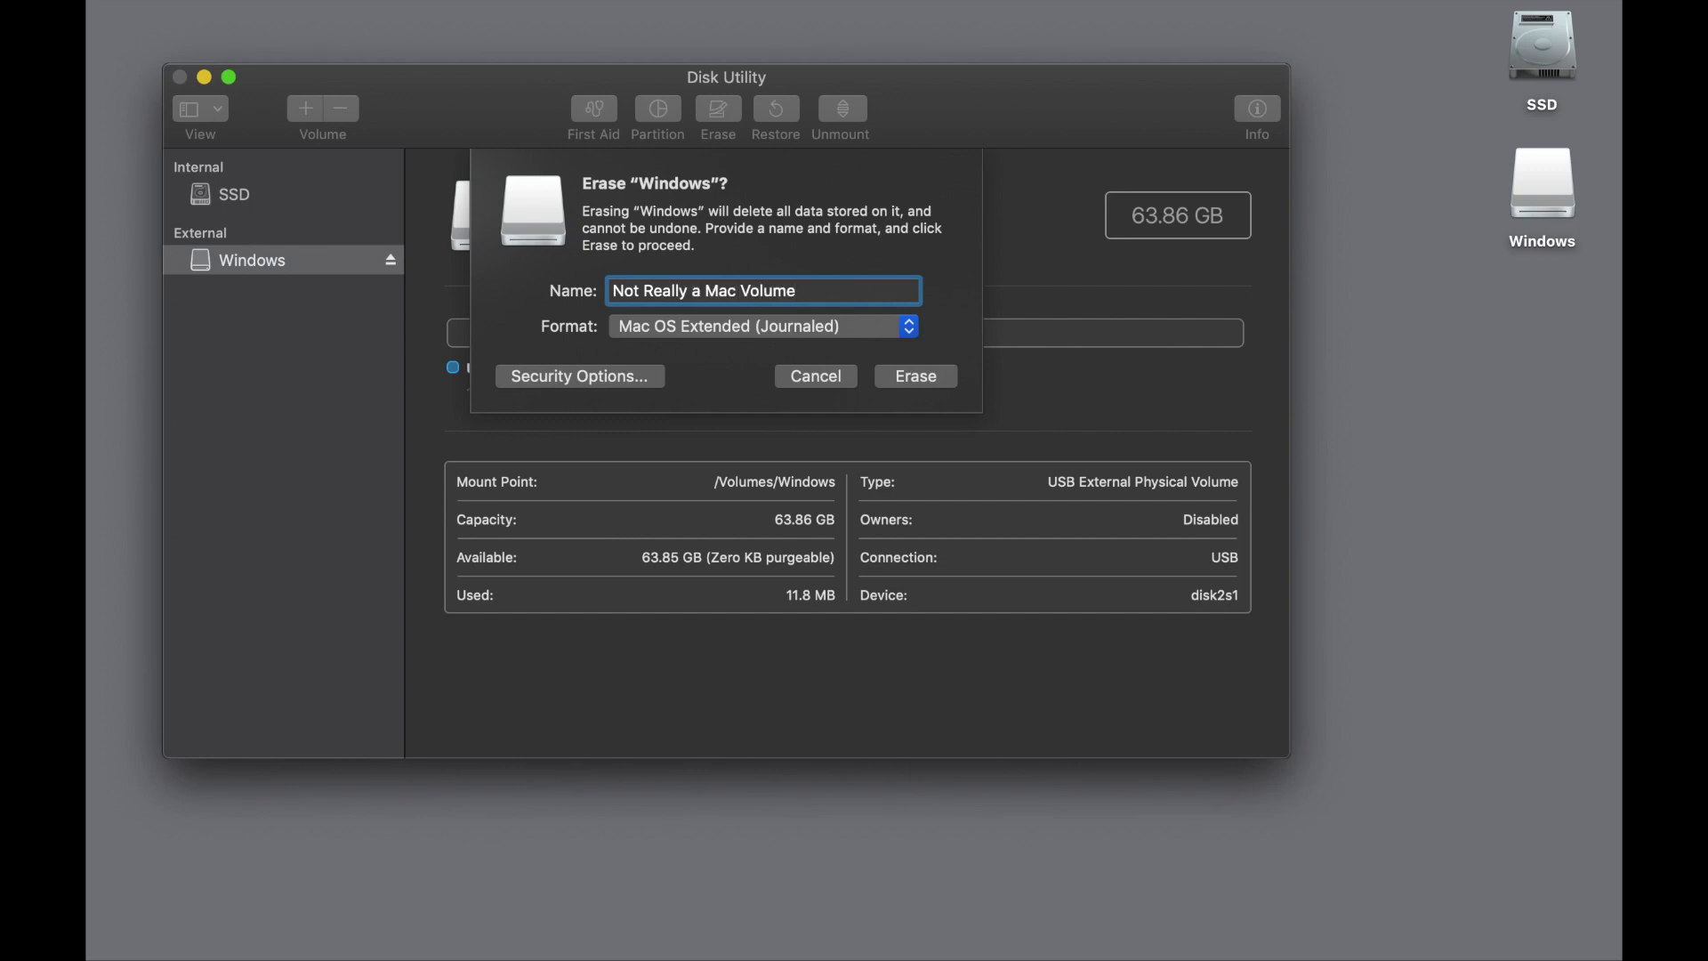
{"action": "left_click", "coordinate": [907, 381]}
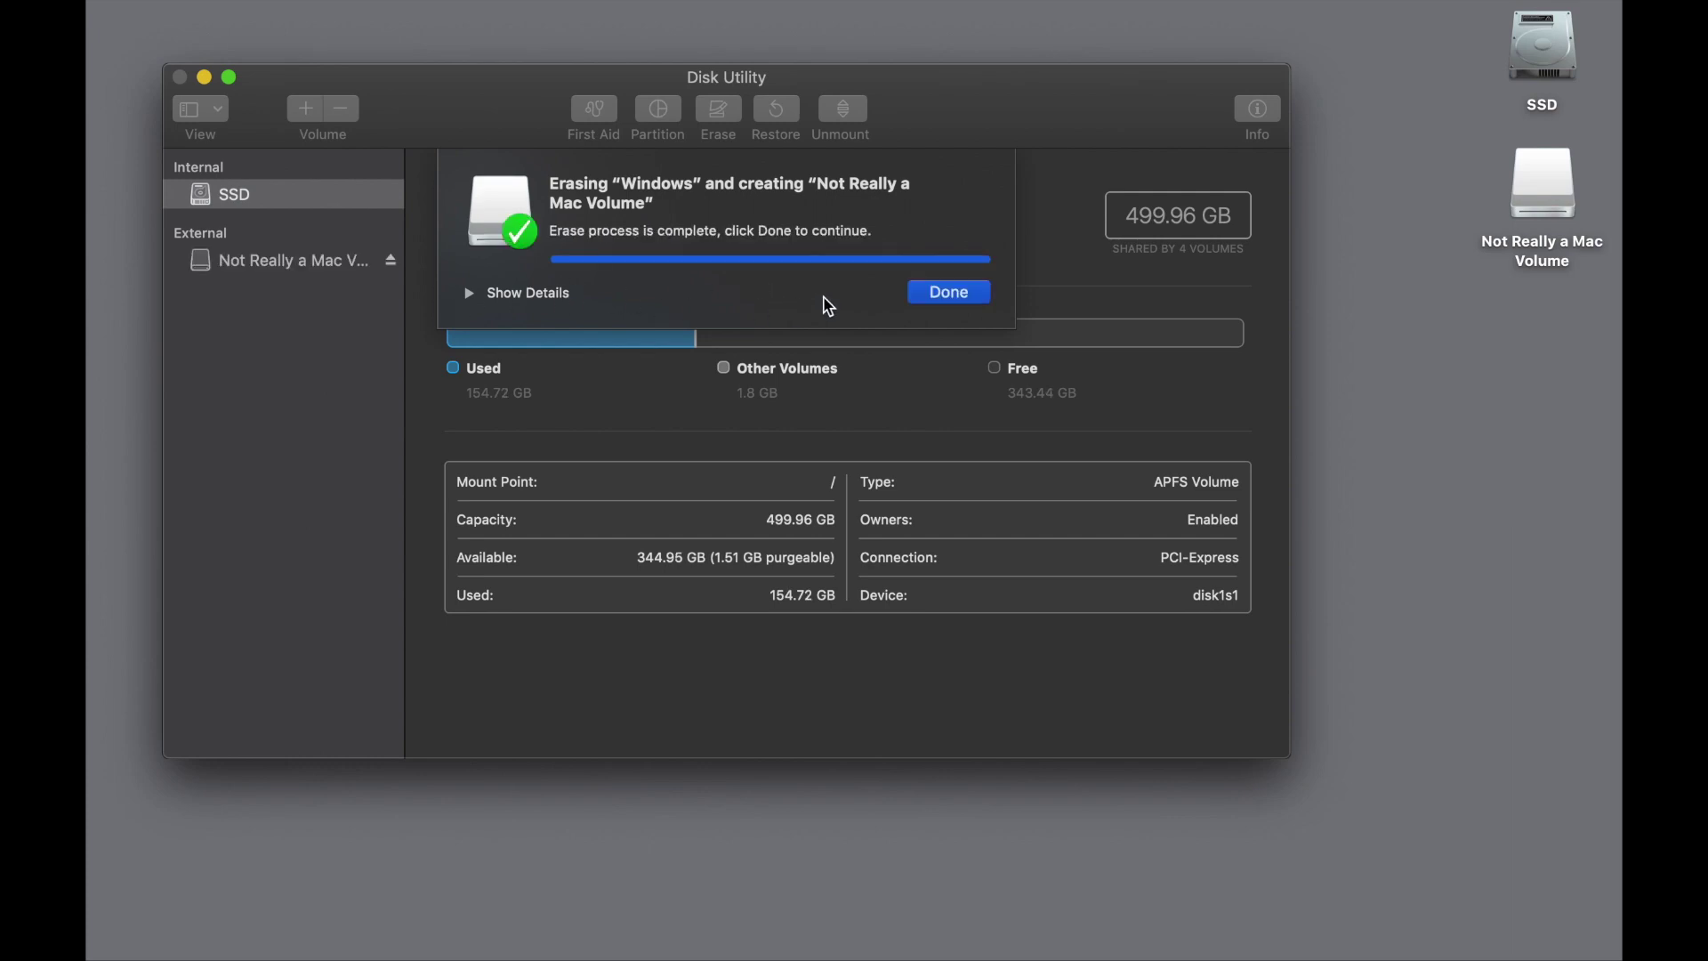
- Dismiss the erase summary, check the desktop, and view the reformatted volume's details
{"action": "left_click", "coordinate": [969, 302]}
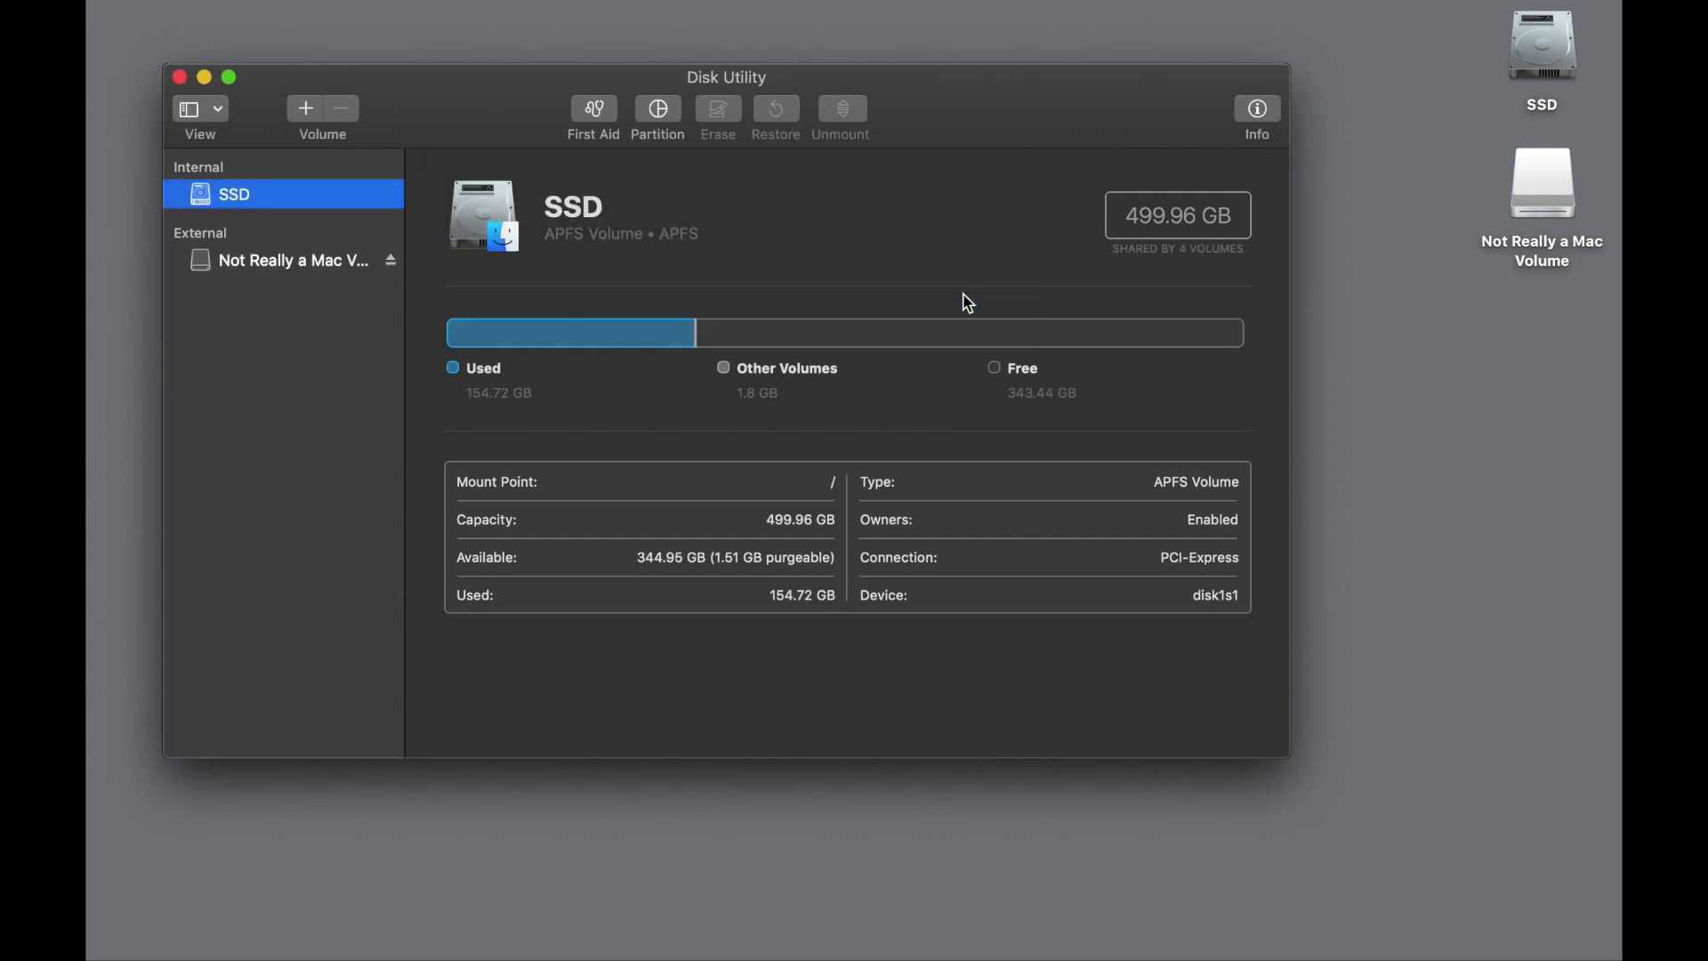
{"action": "left_click", "coordinate": [1562, 202]}
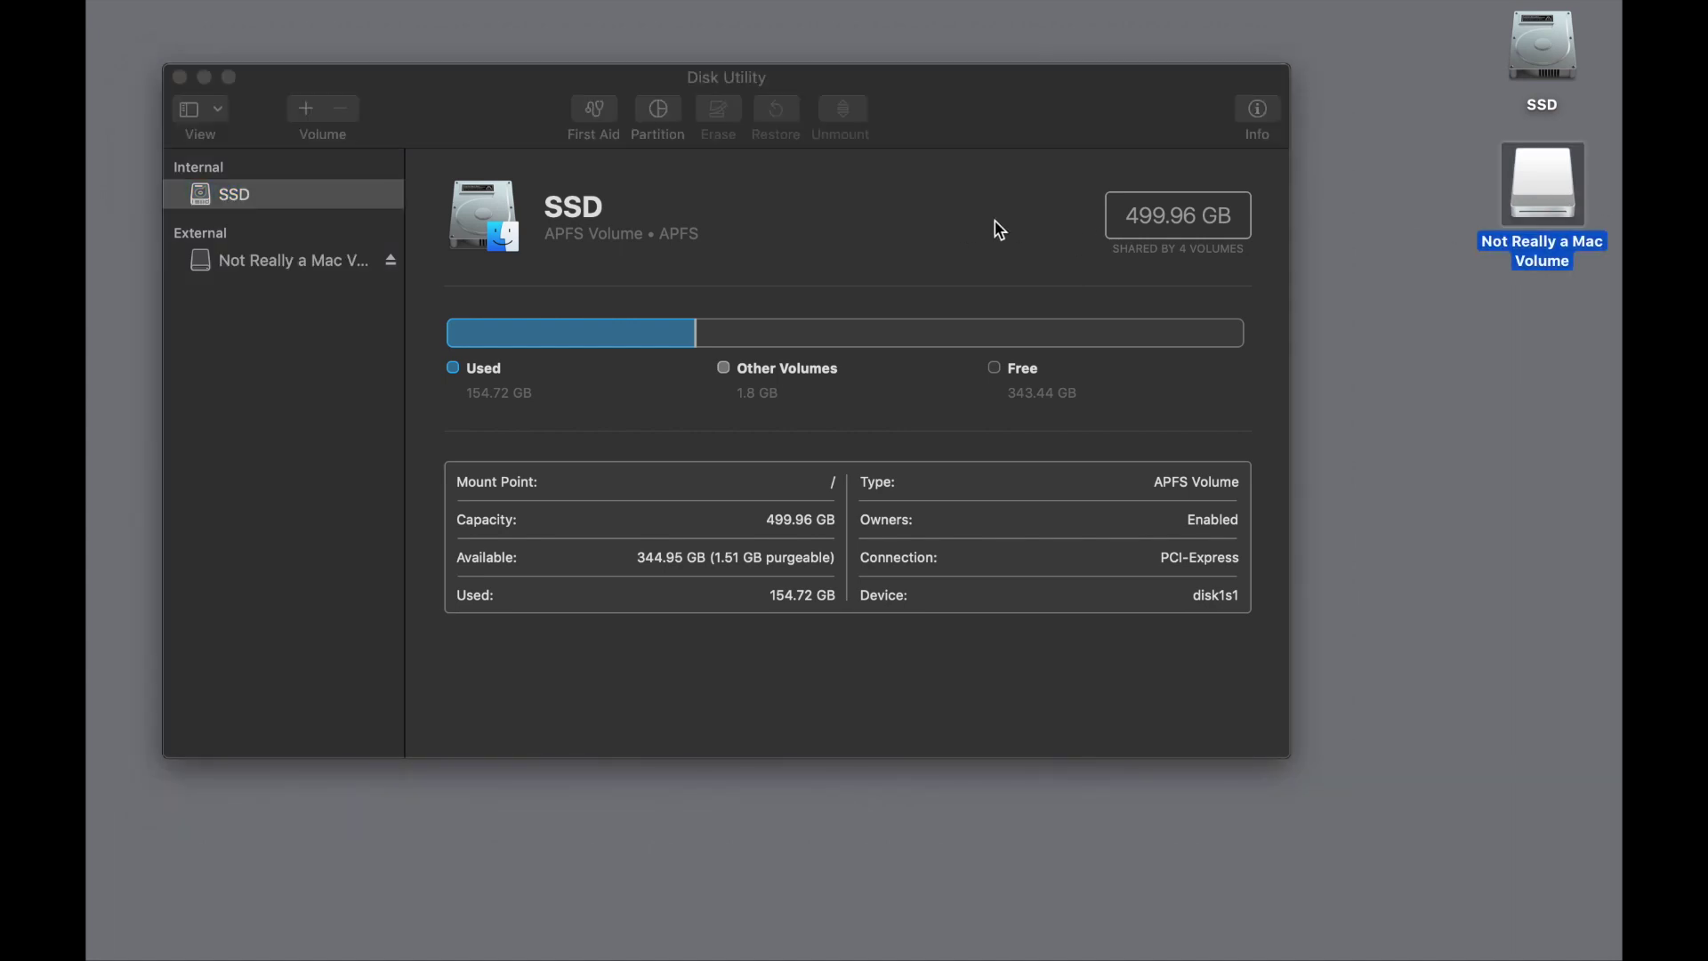
{"action": "left_click", "coordinate": [805, 267]}
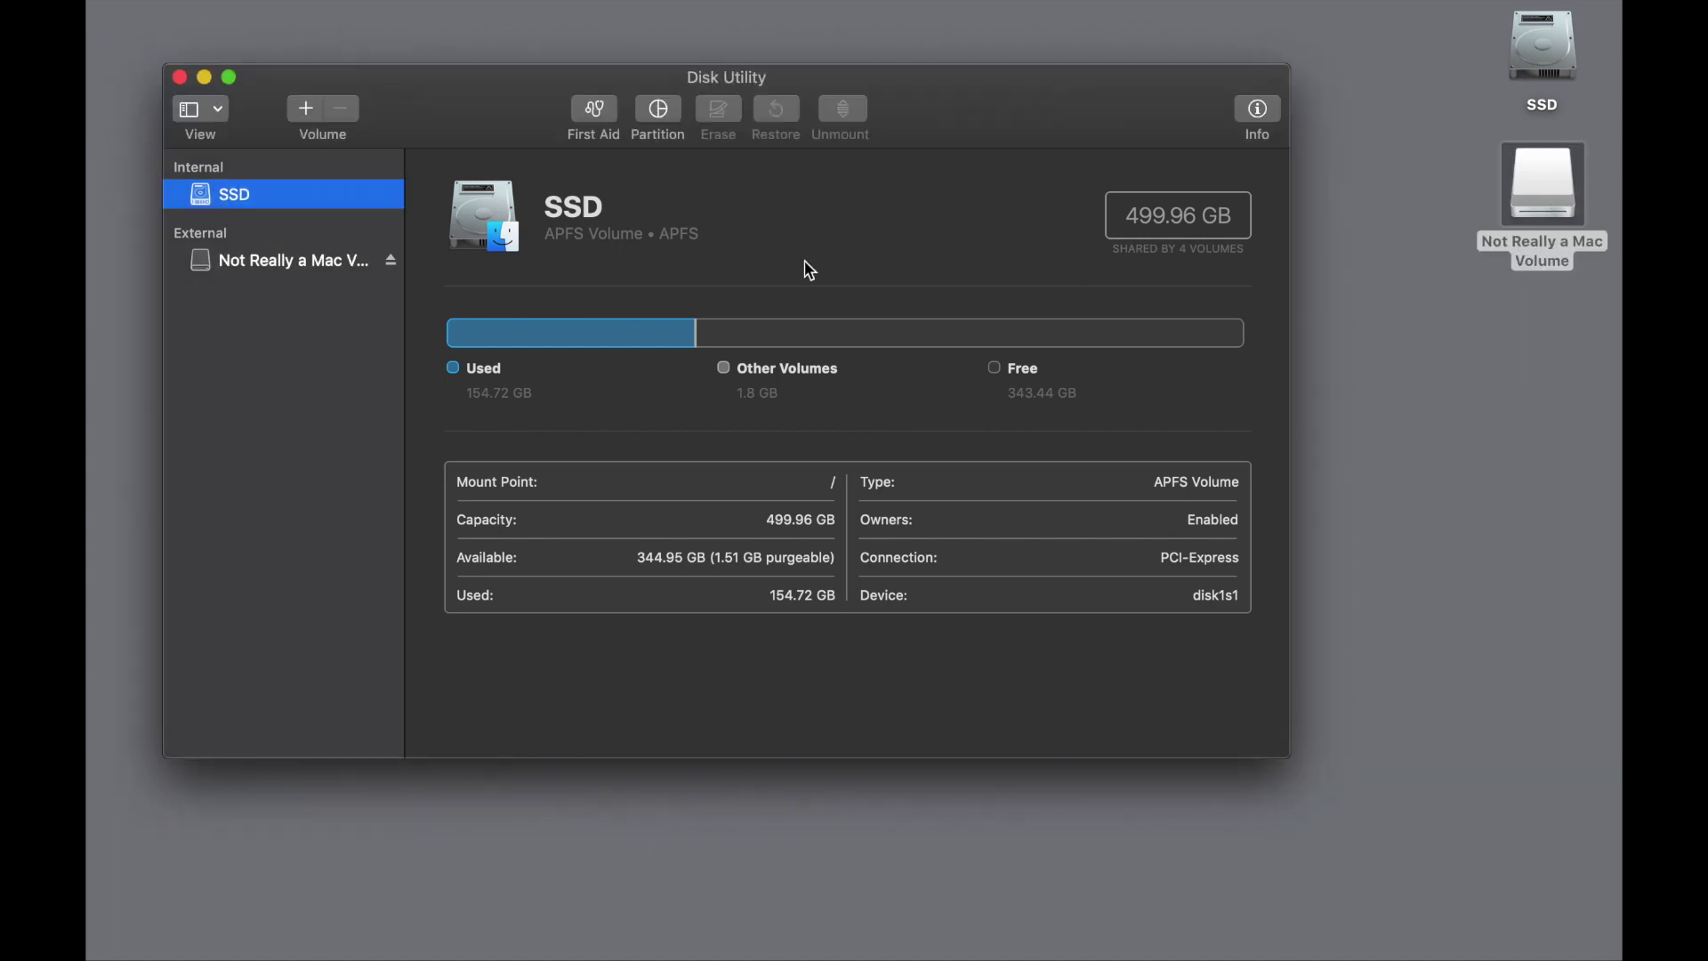
{"action": "left_click", "coordinate": [323, 267]}
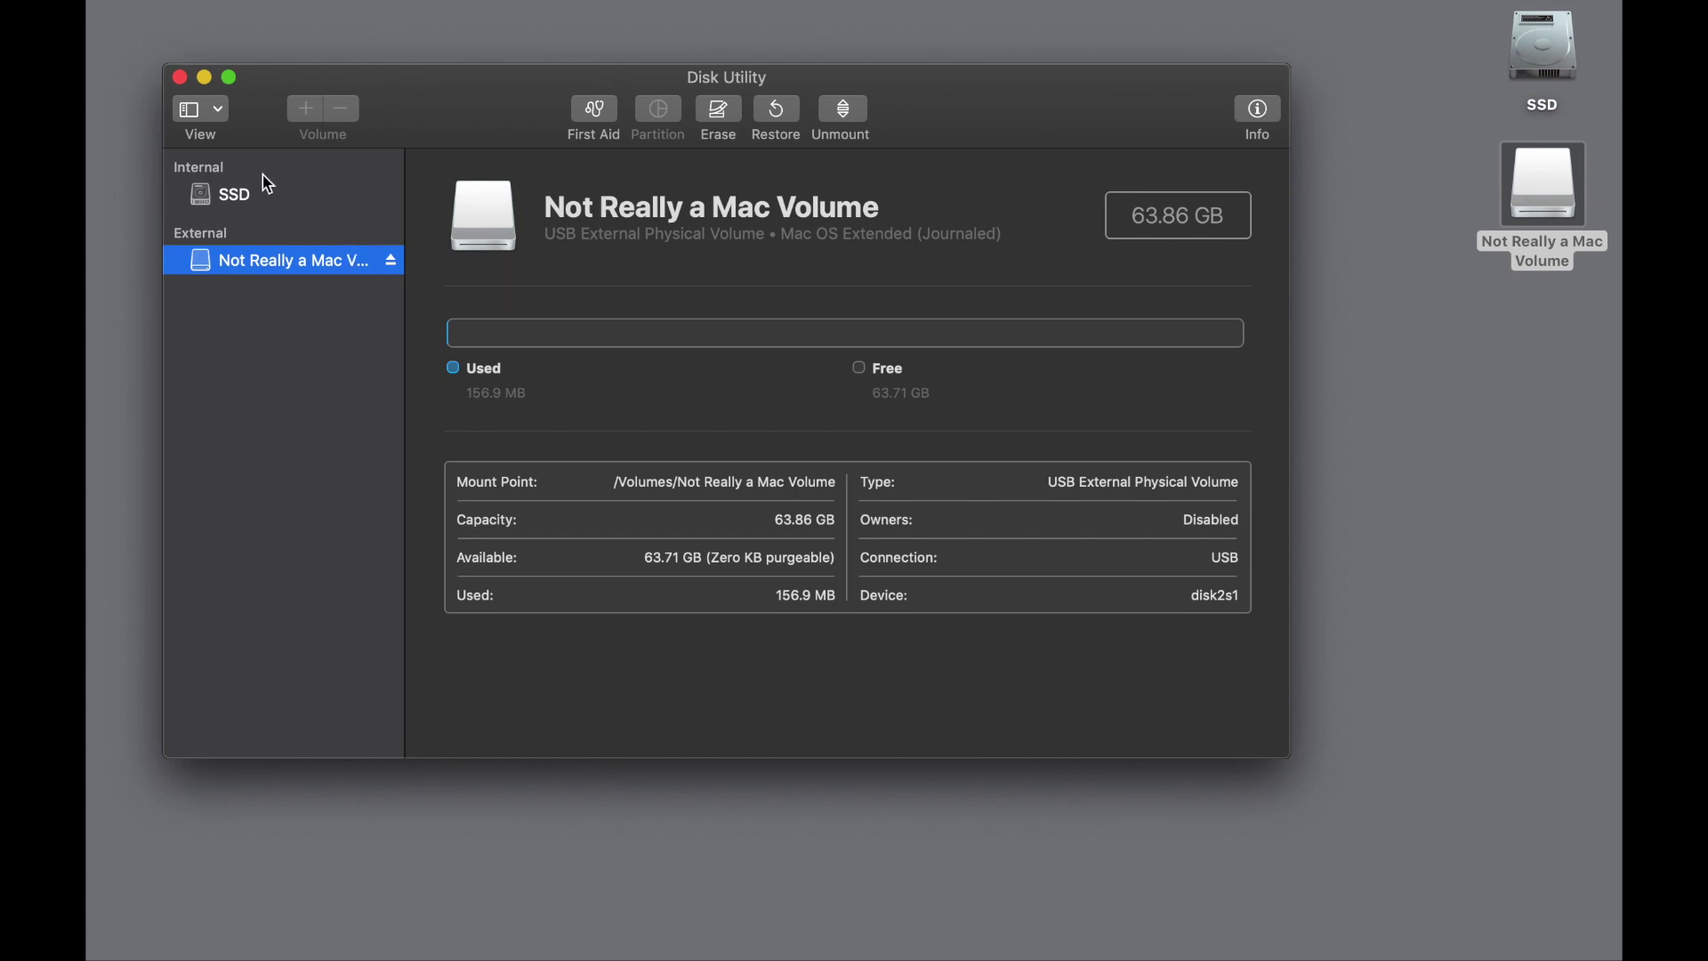
- Show all devices and select the Generic- SD/MMC Media disk with its Master Boot Record
{"action": "left_click", "coordinate": [218, 111]}
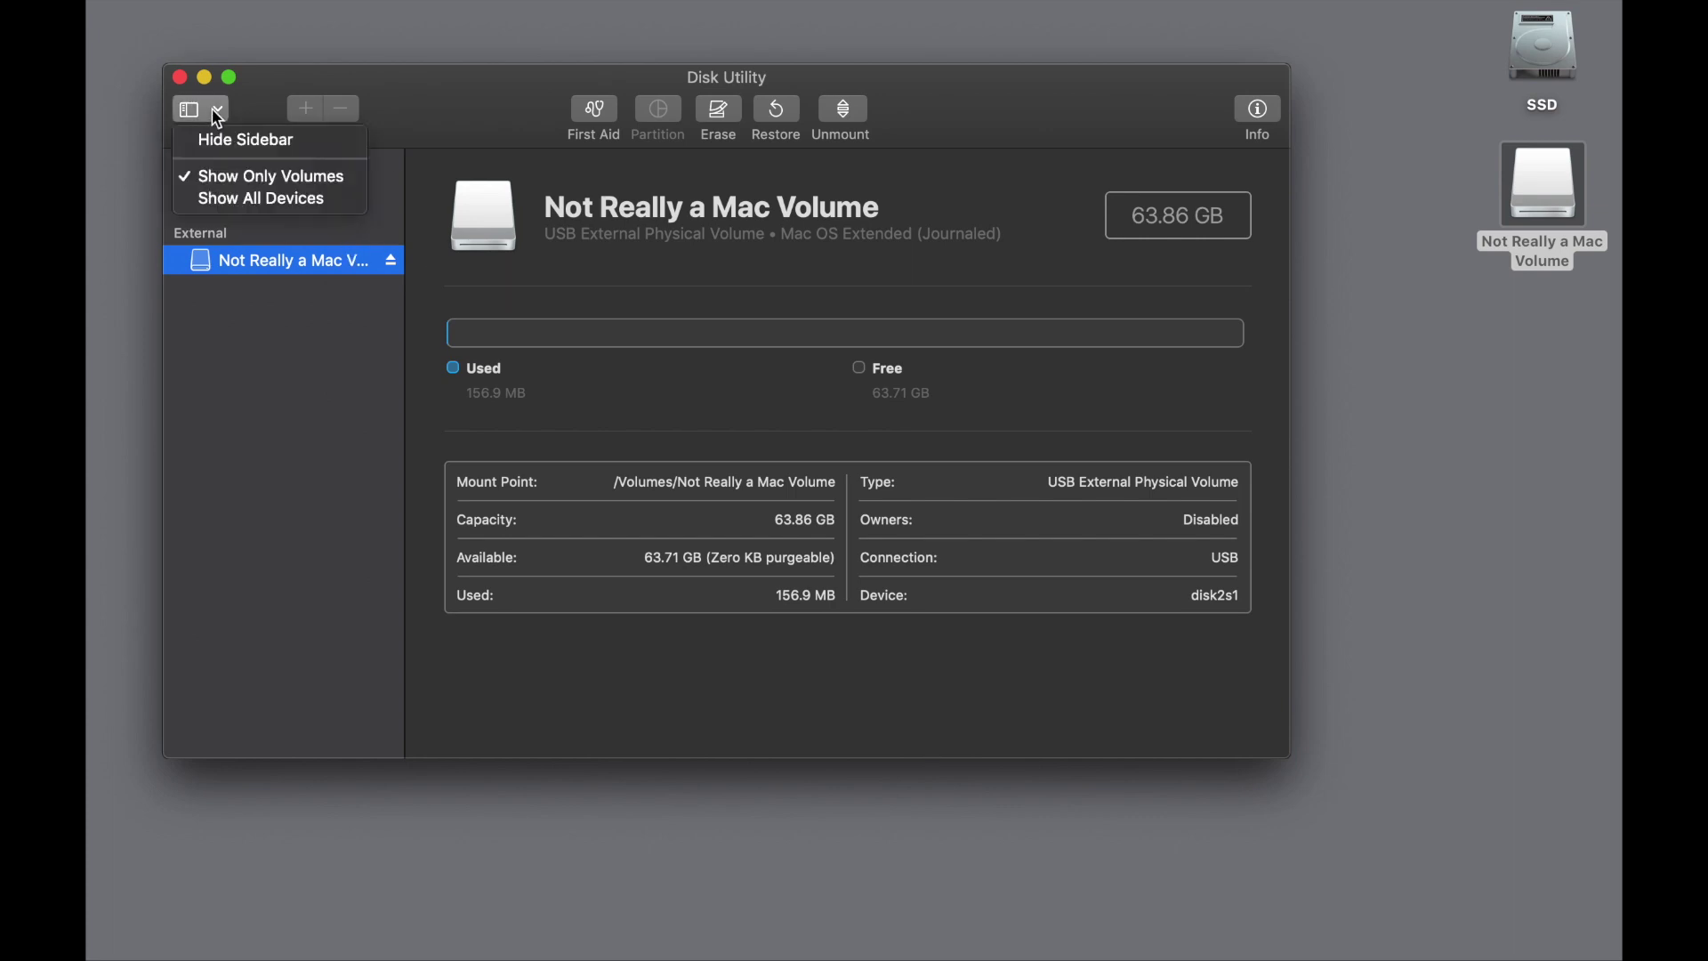
{"action": "left_click", "coordinate": [347, 208]}
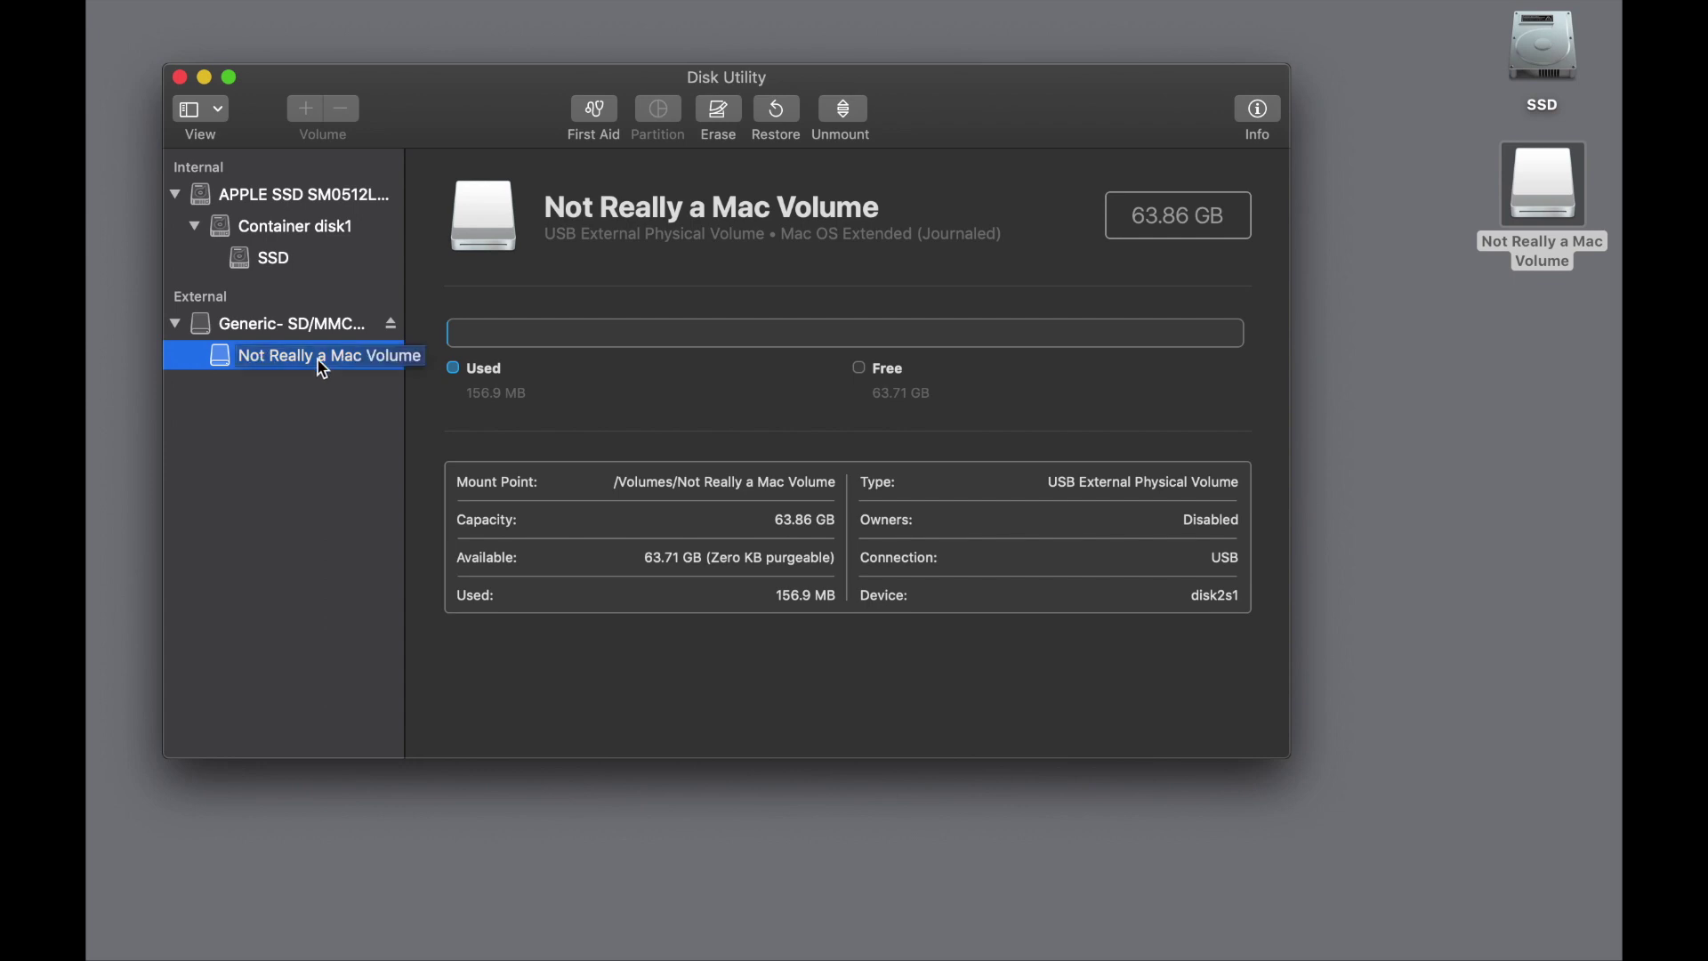
{"action": "left_click", "coordinate": [281, 335]}
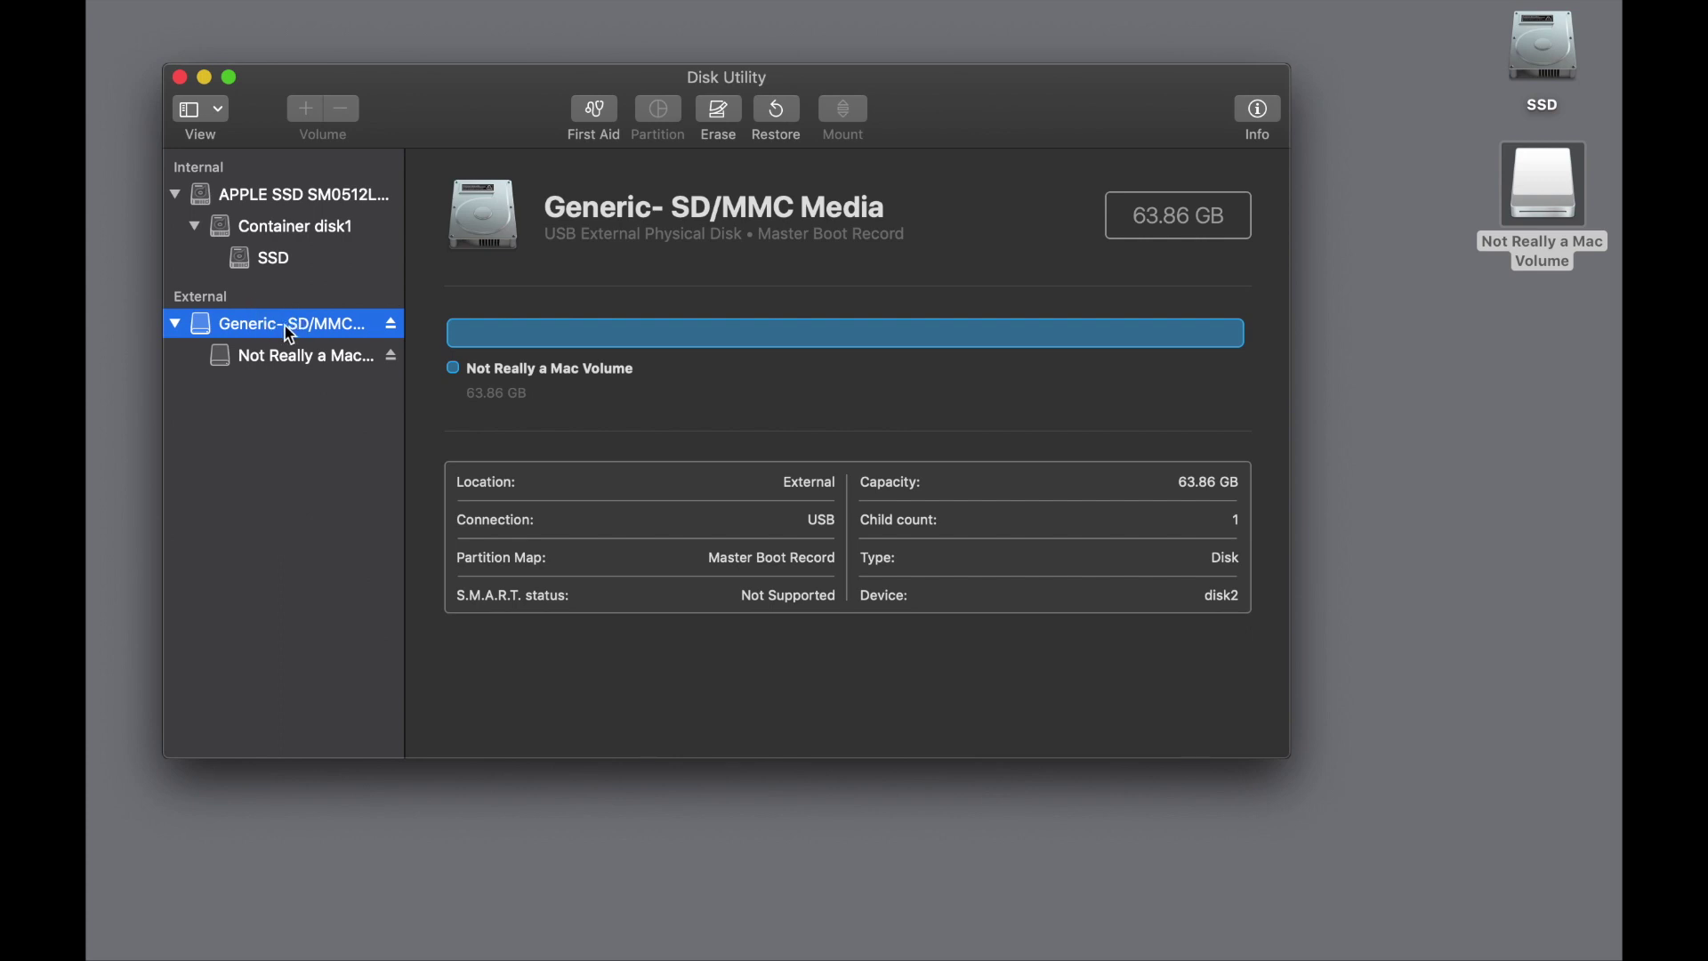
- Start erasing the whole Generic- SD/MMC Media disk and choose the GUID Partition Map scheme
{"action": "left_click", "coordinate": [716, 114]}
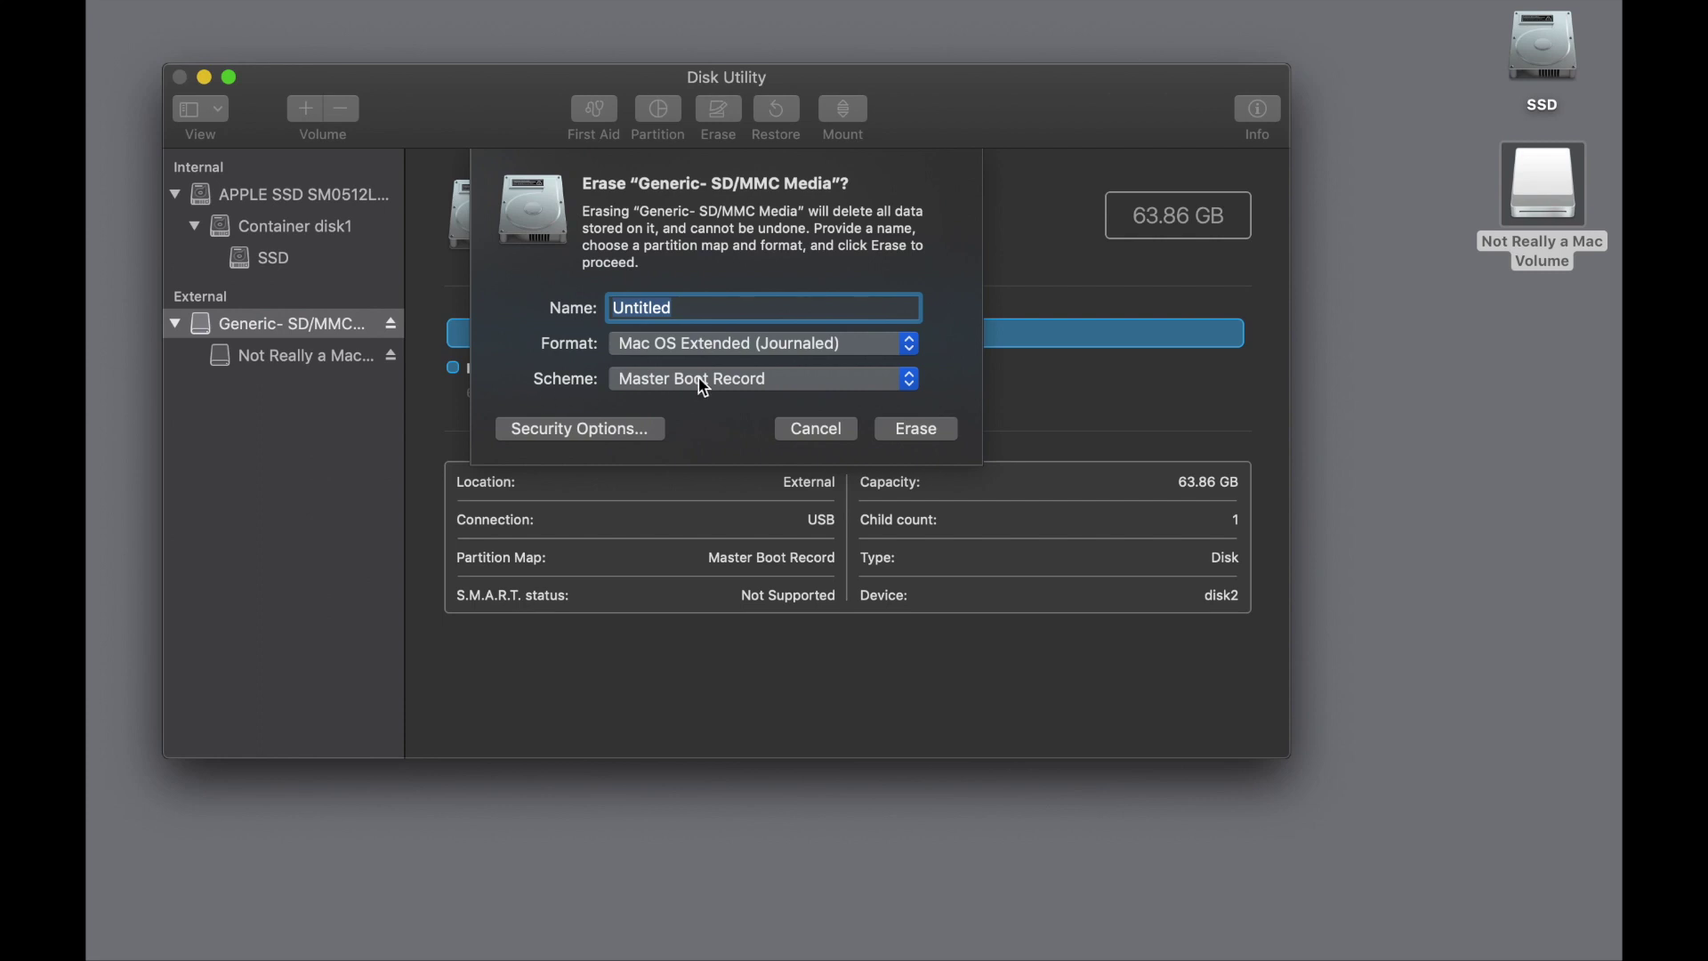
{"action": "left_click", "coordinate": [794, 386]}
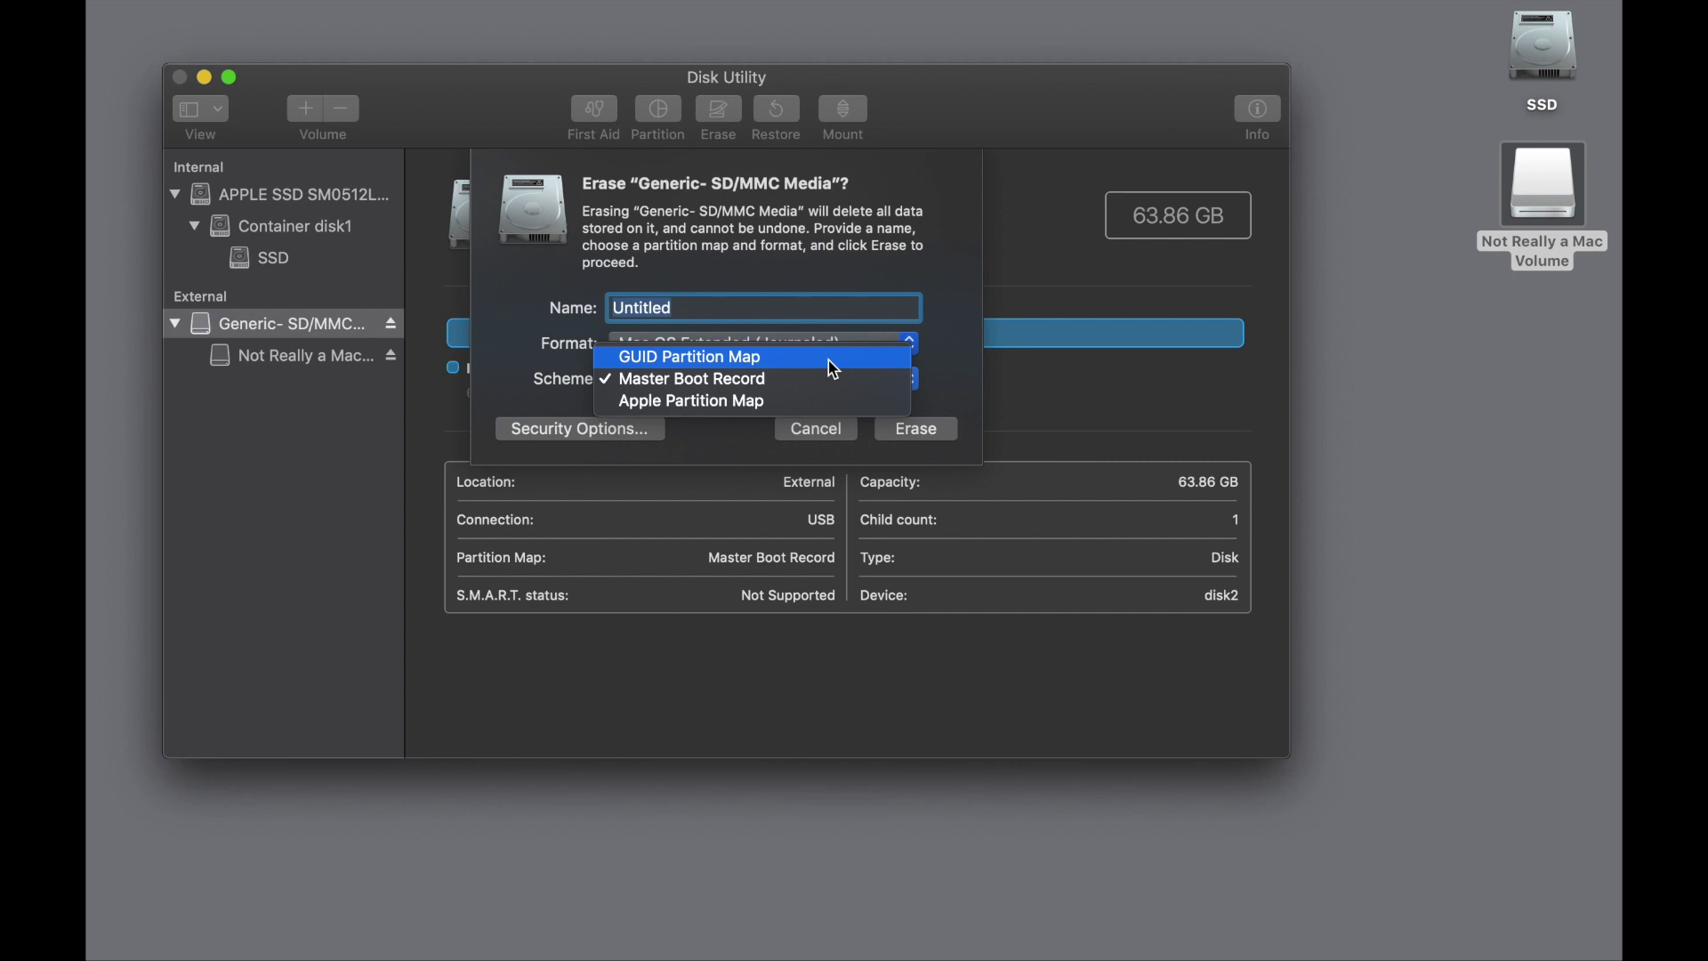
{"action": "left_click", "coordinate": [832, 363]}
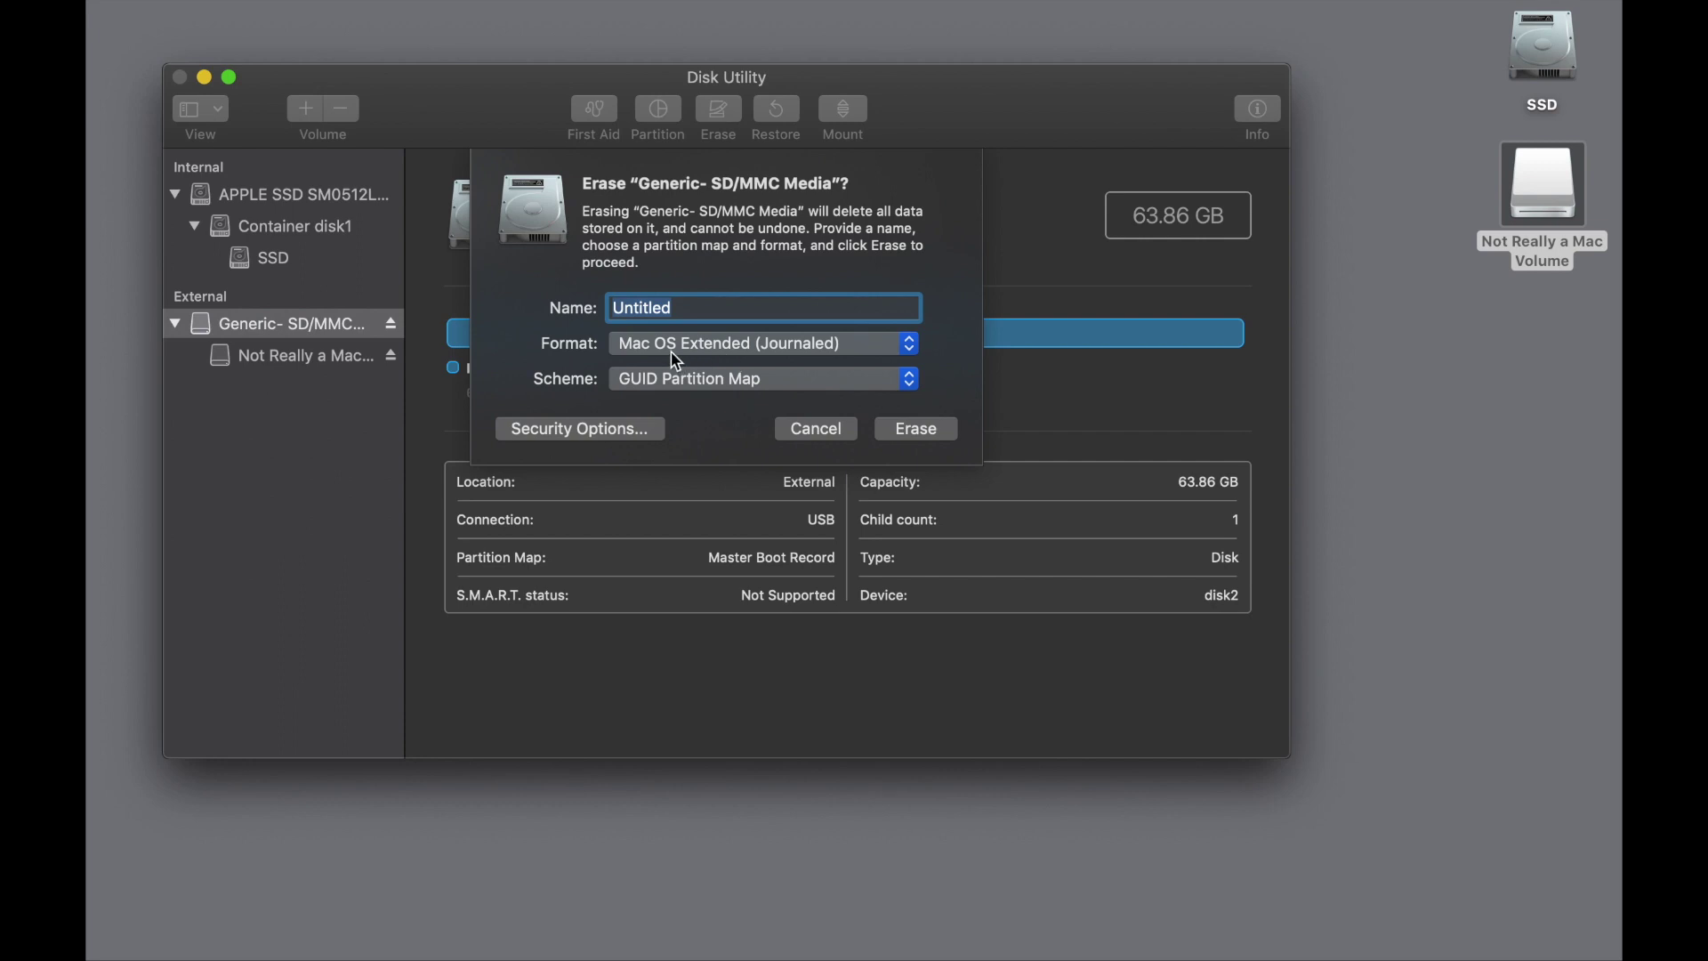
- Keep Mac OS Extended (Journaled), name the volume 'Test', and erase the whole disk
{"action": "left_click", "coordinate": [747, 349]}
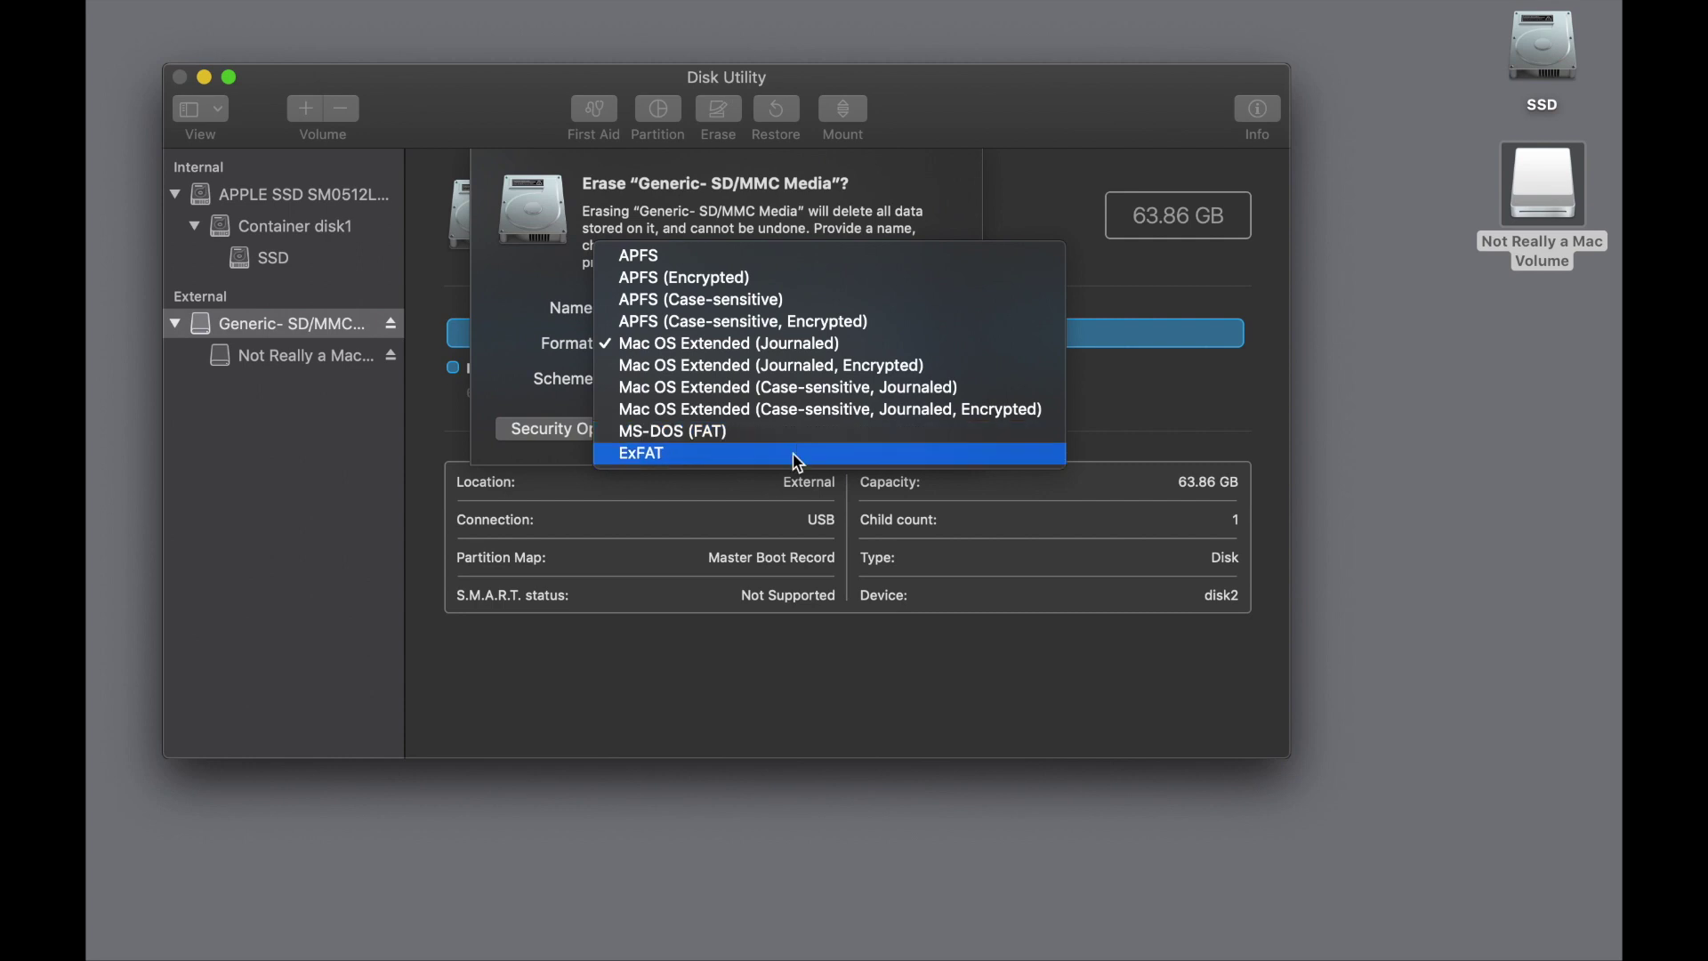
{"action": "left_click", "coordinate": [852, 345]}
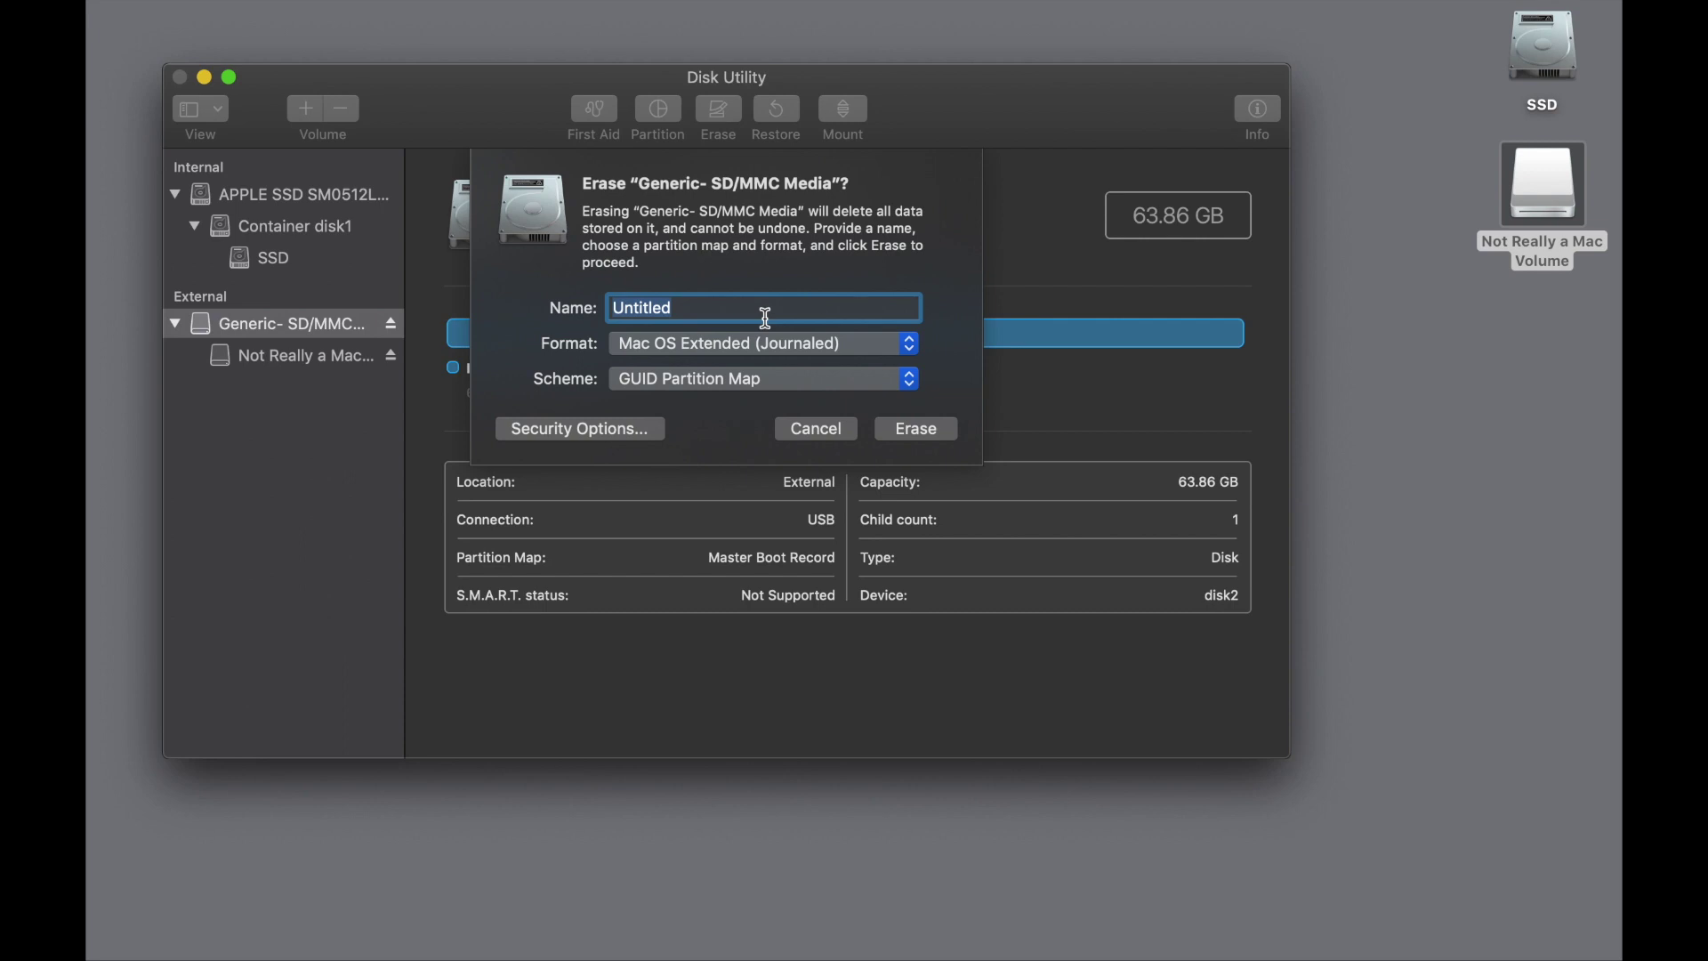
{"action": "type", "text": "Test"}
{"action": "left_click", "coordinate": [915, 430]}
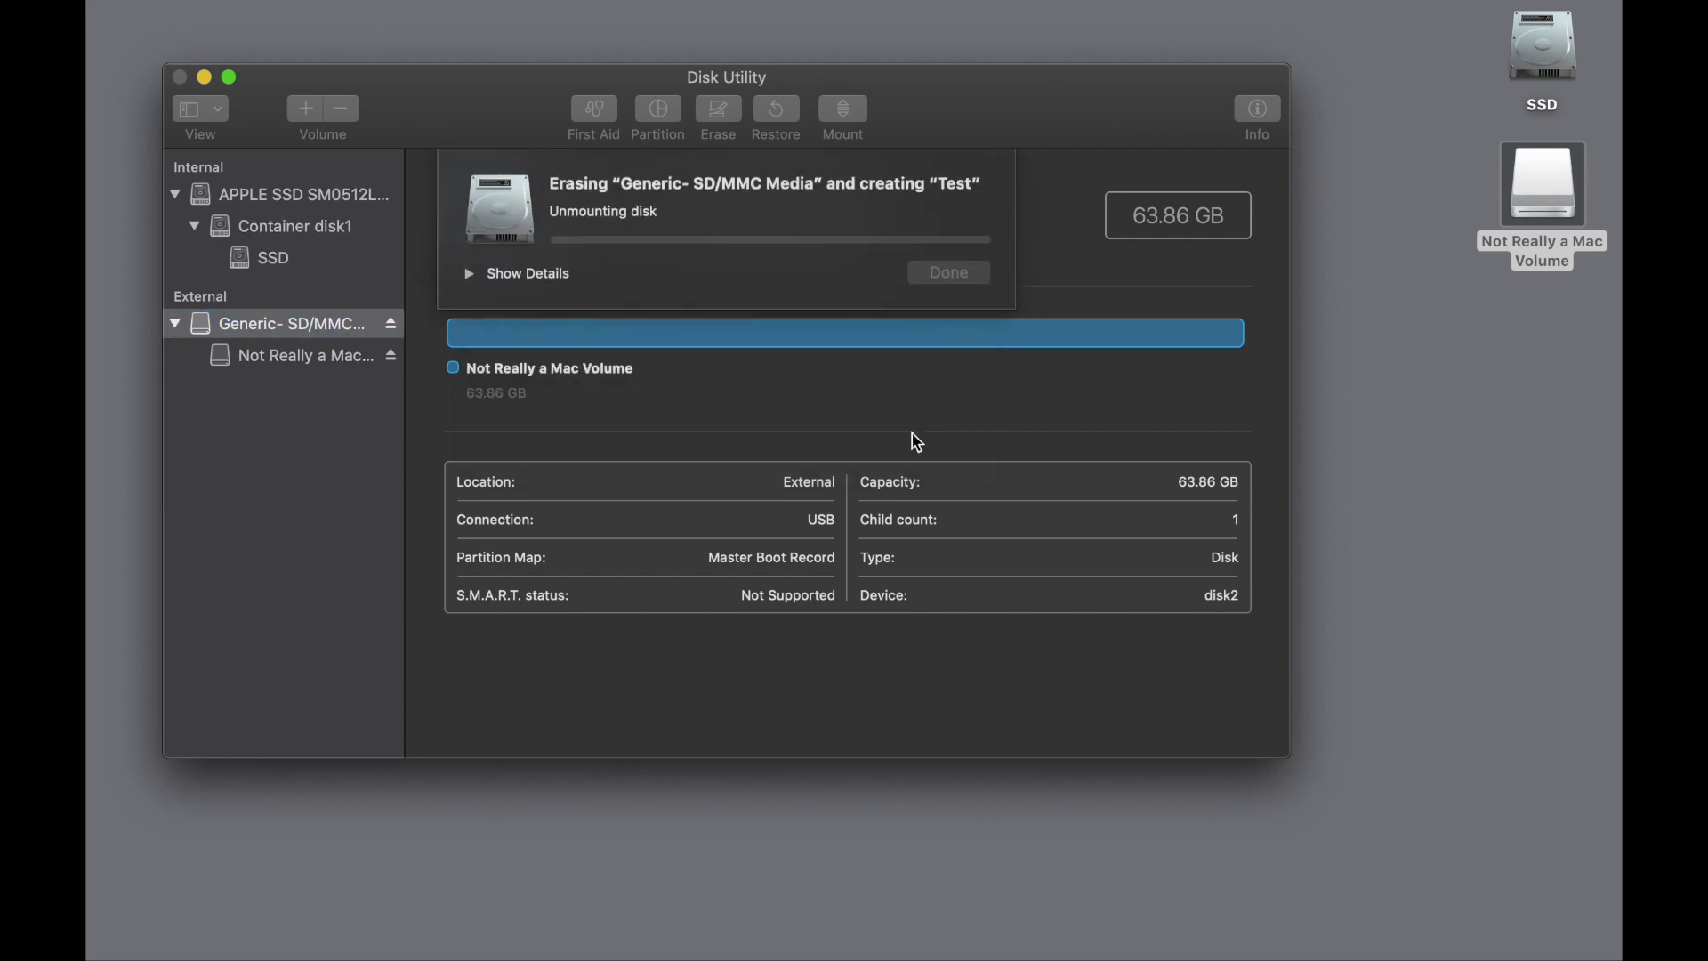
- Expand the erase log, close the summary, and view the new 63.52 GB Test volume
{"action": "left_click", "coordinate": [471, 274]}
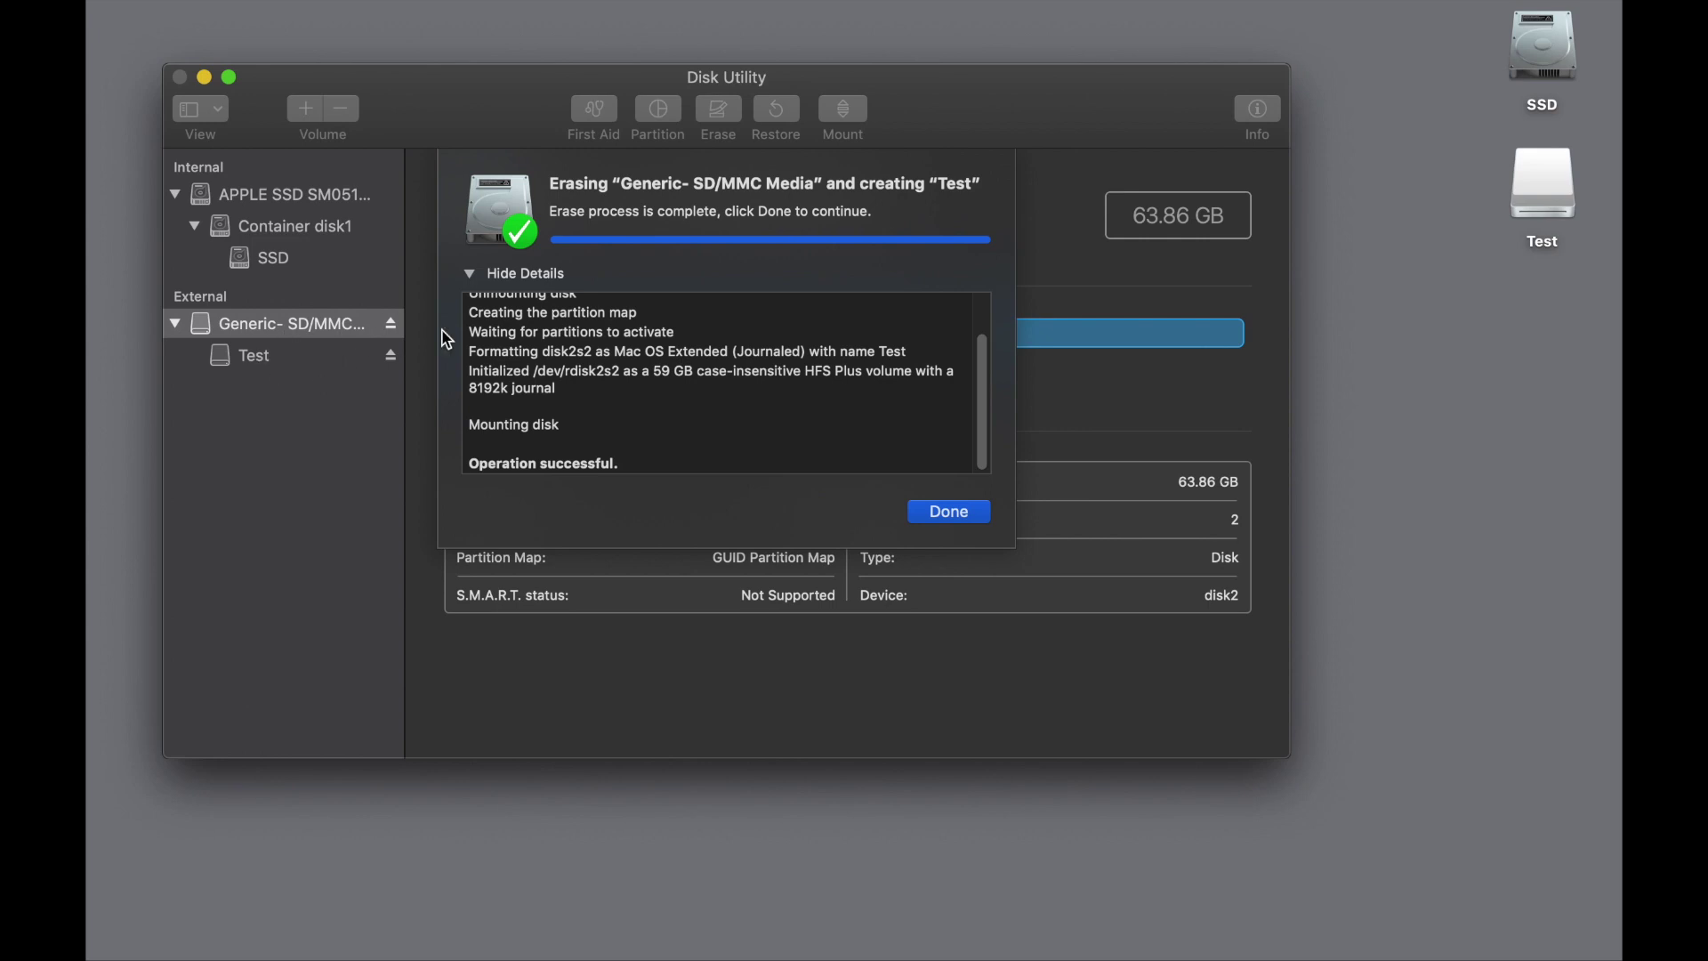
{"action": "left_click", "coordinate": [950, 512]}
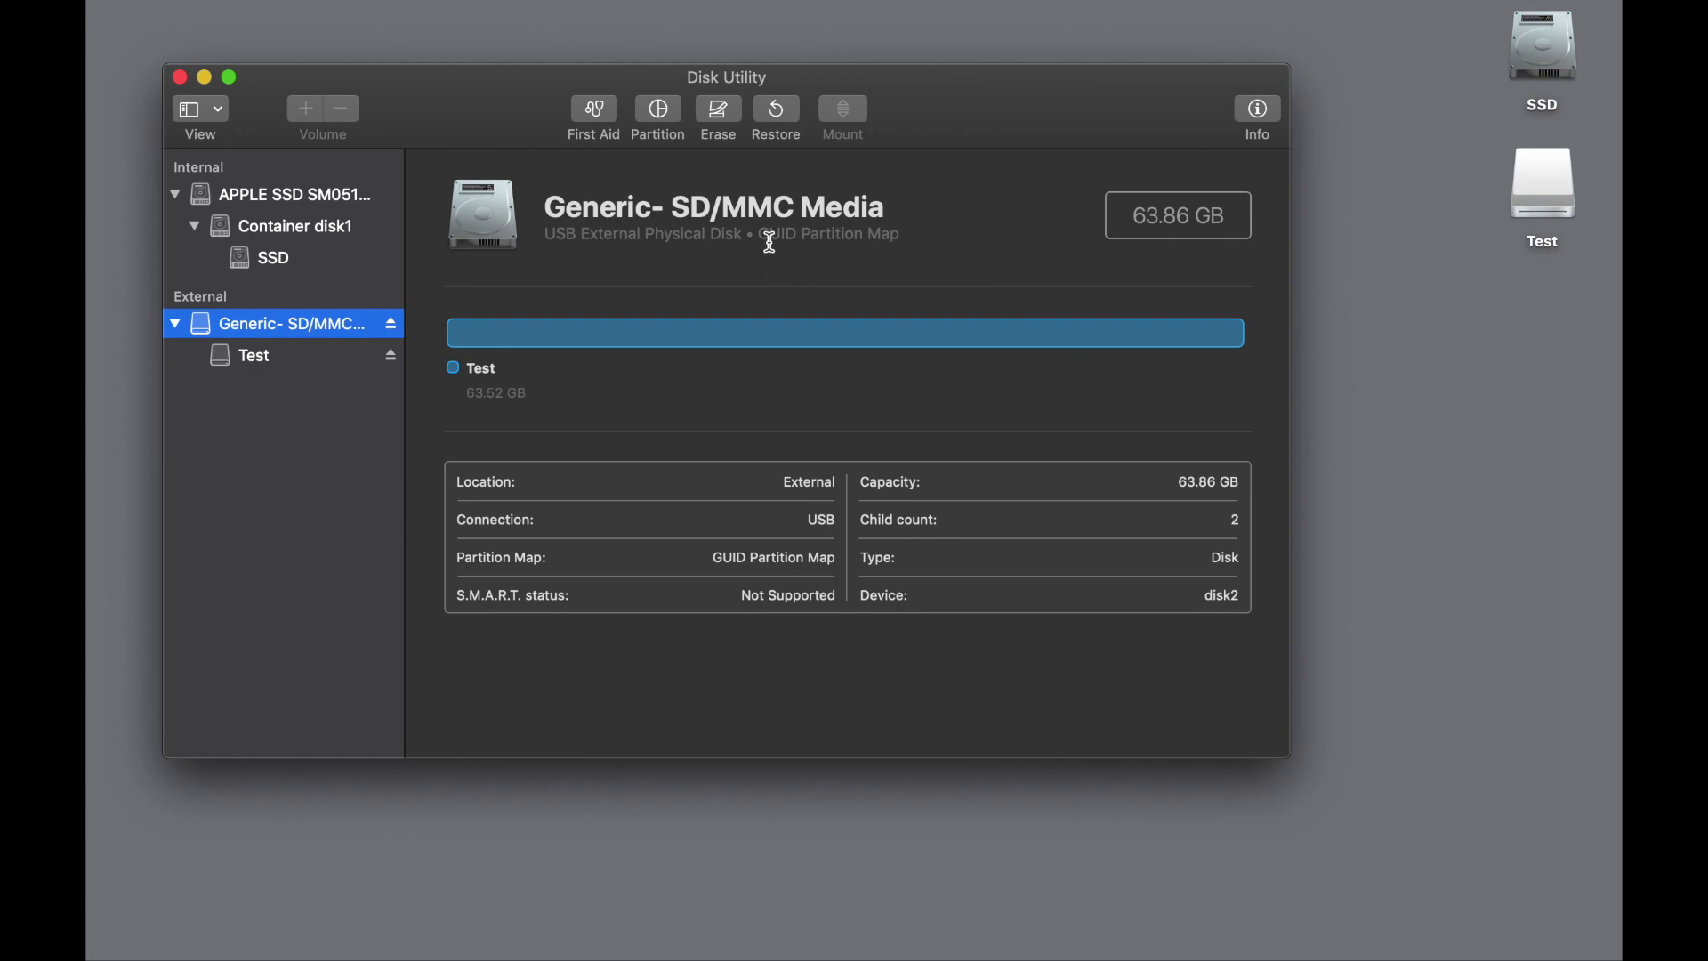
{"action": "left_click", "coordinate": [296, 368]}
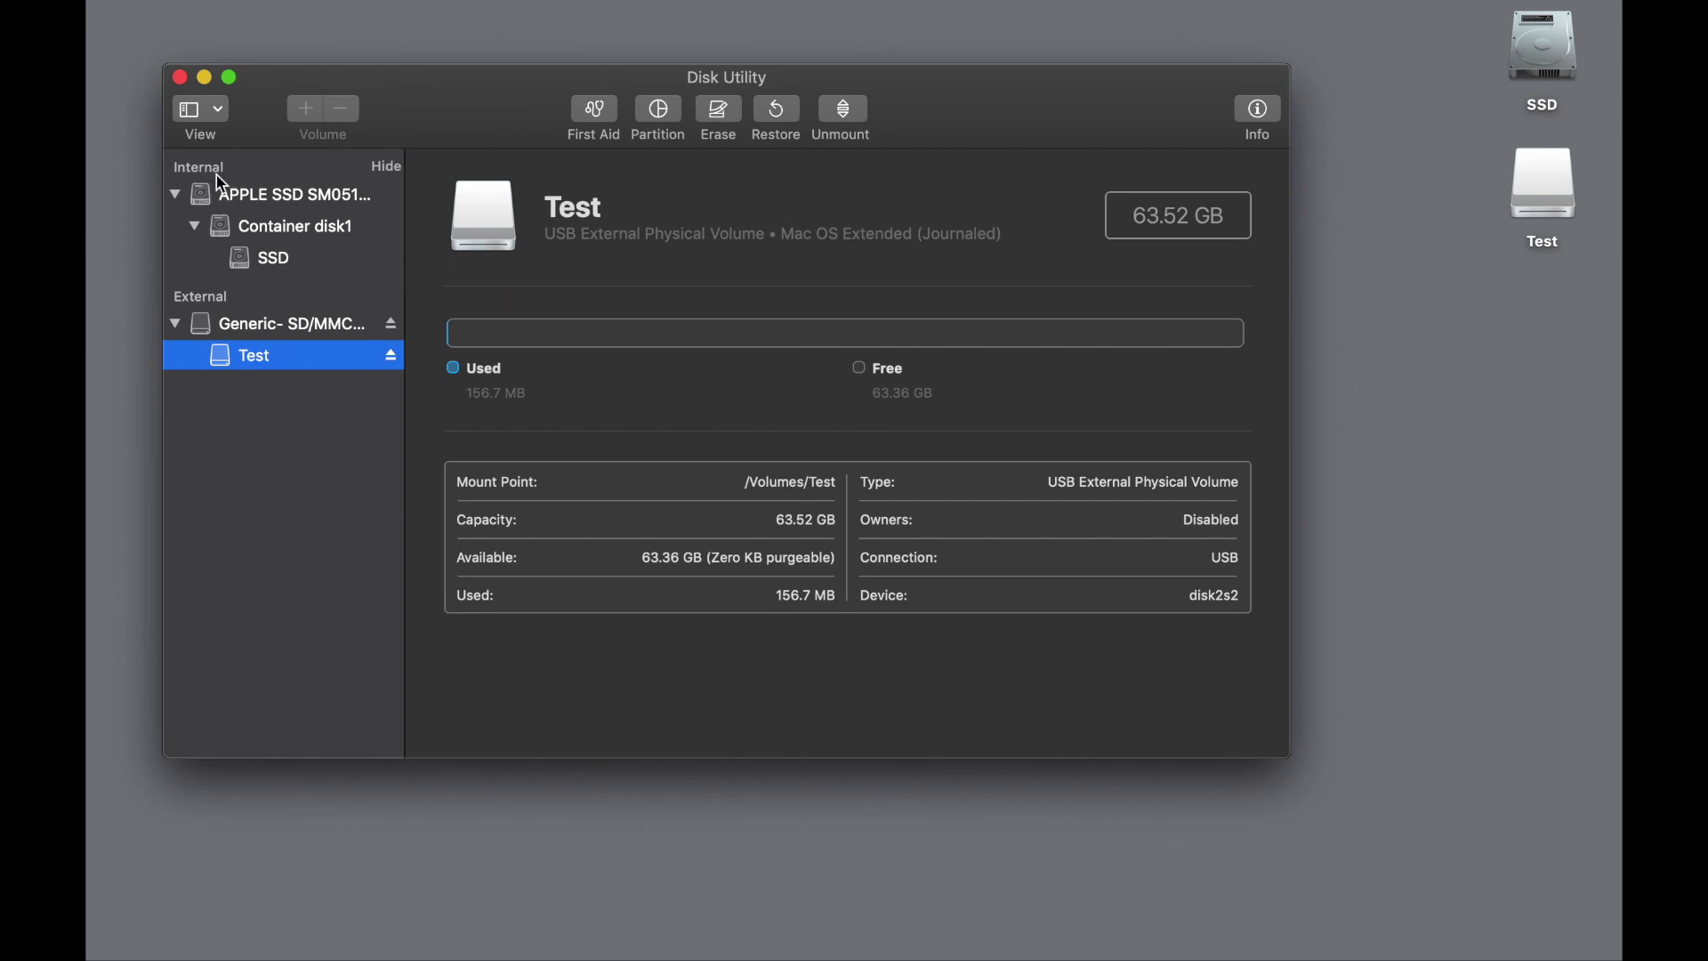
{"action": "left_click", "coordinate": [388, 167]}
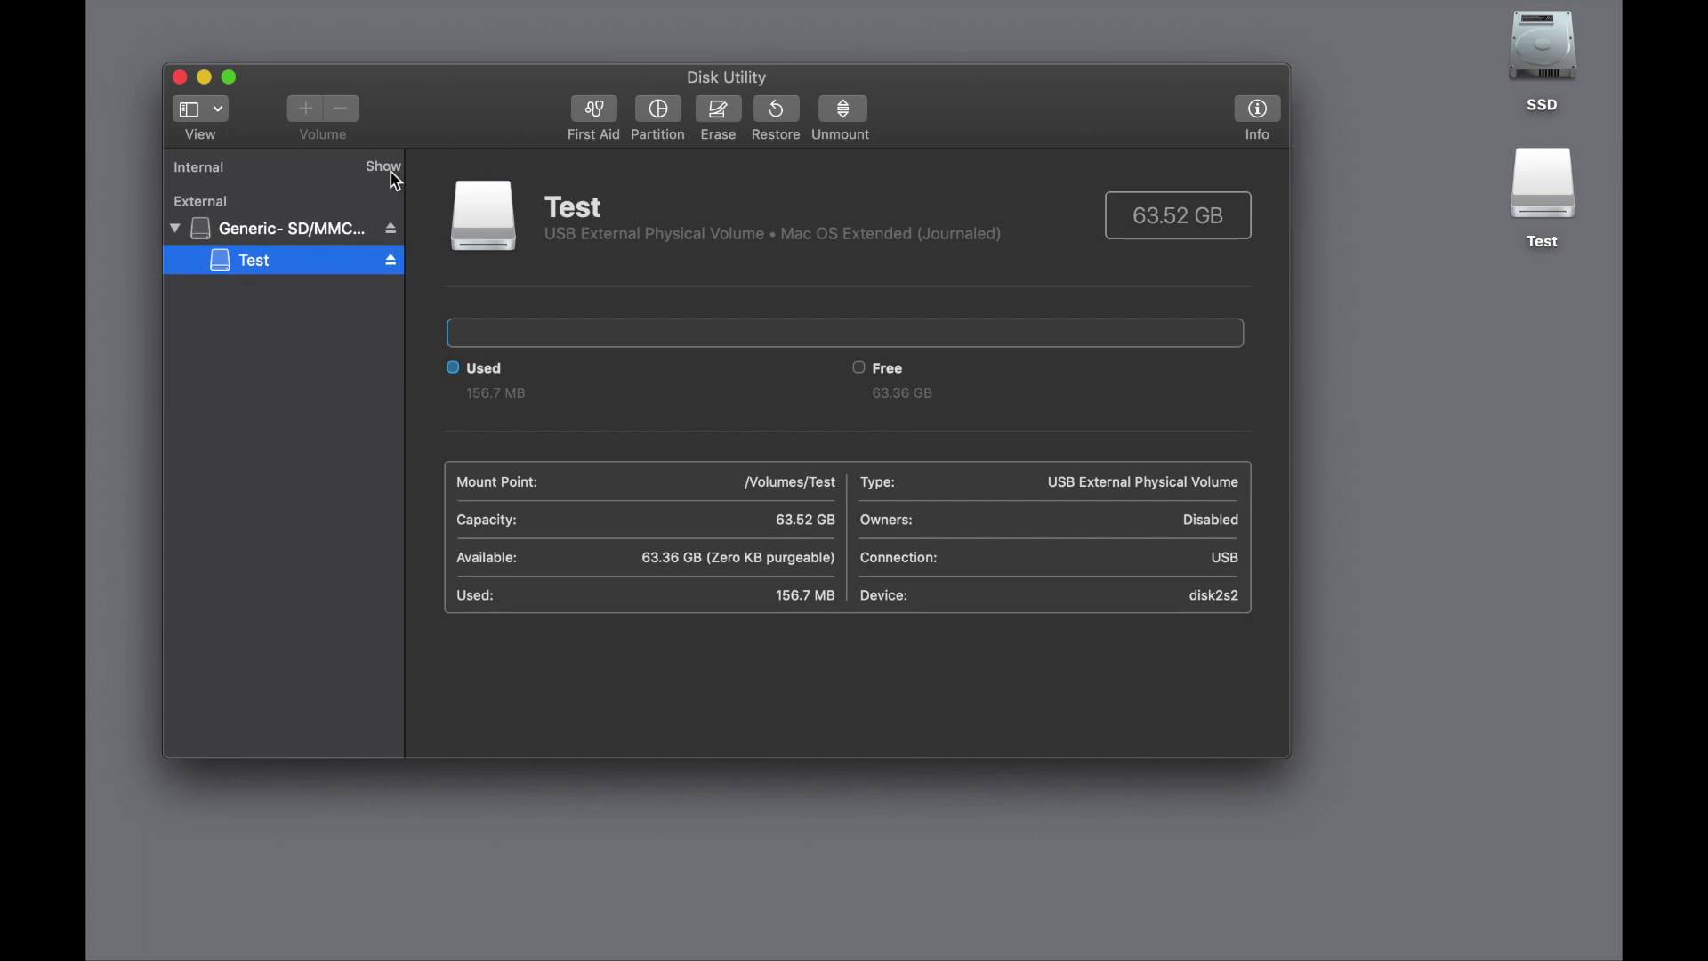
{"action": "left_click", "coordinate": [394, 177]}
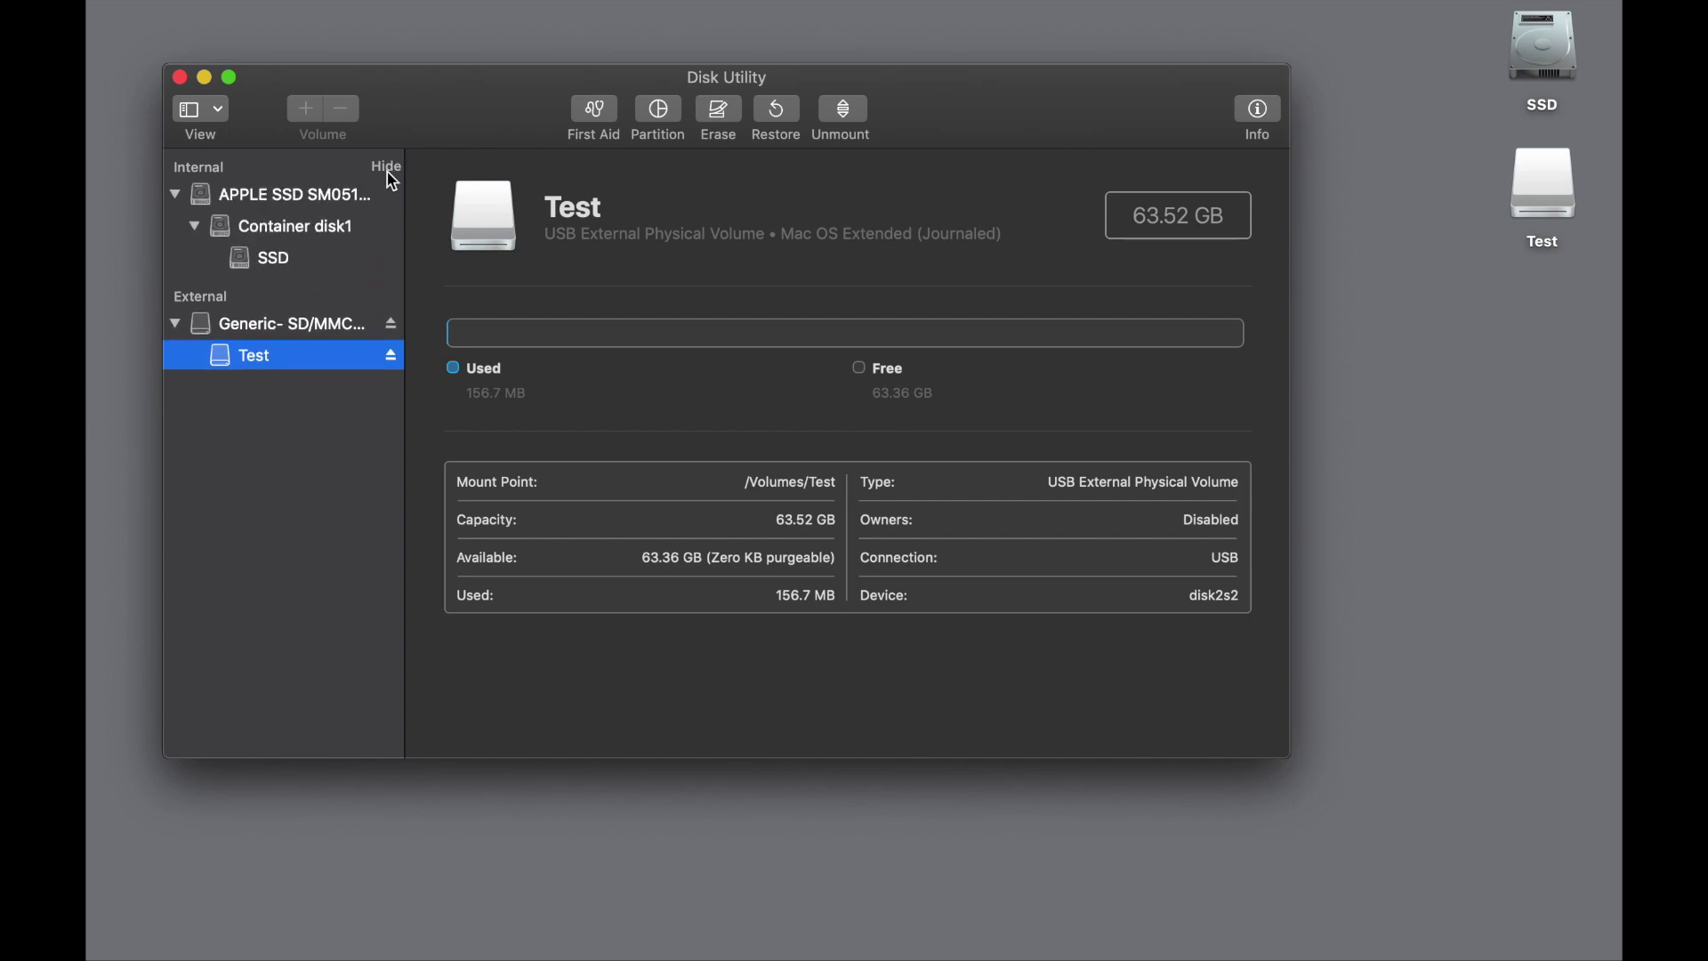
- Inspect the APPLE SSD disk, Container disk1, and the 499.96 GB APFS SSD volume
{"action": "left_click", "coordinate": [307, 203]}
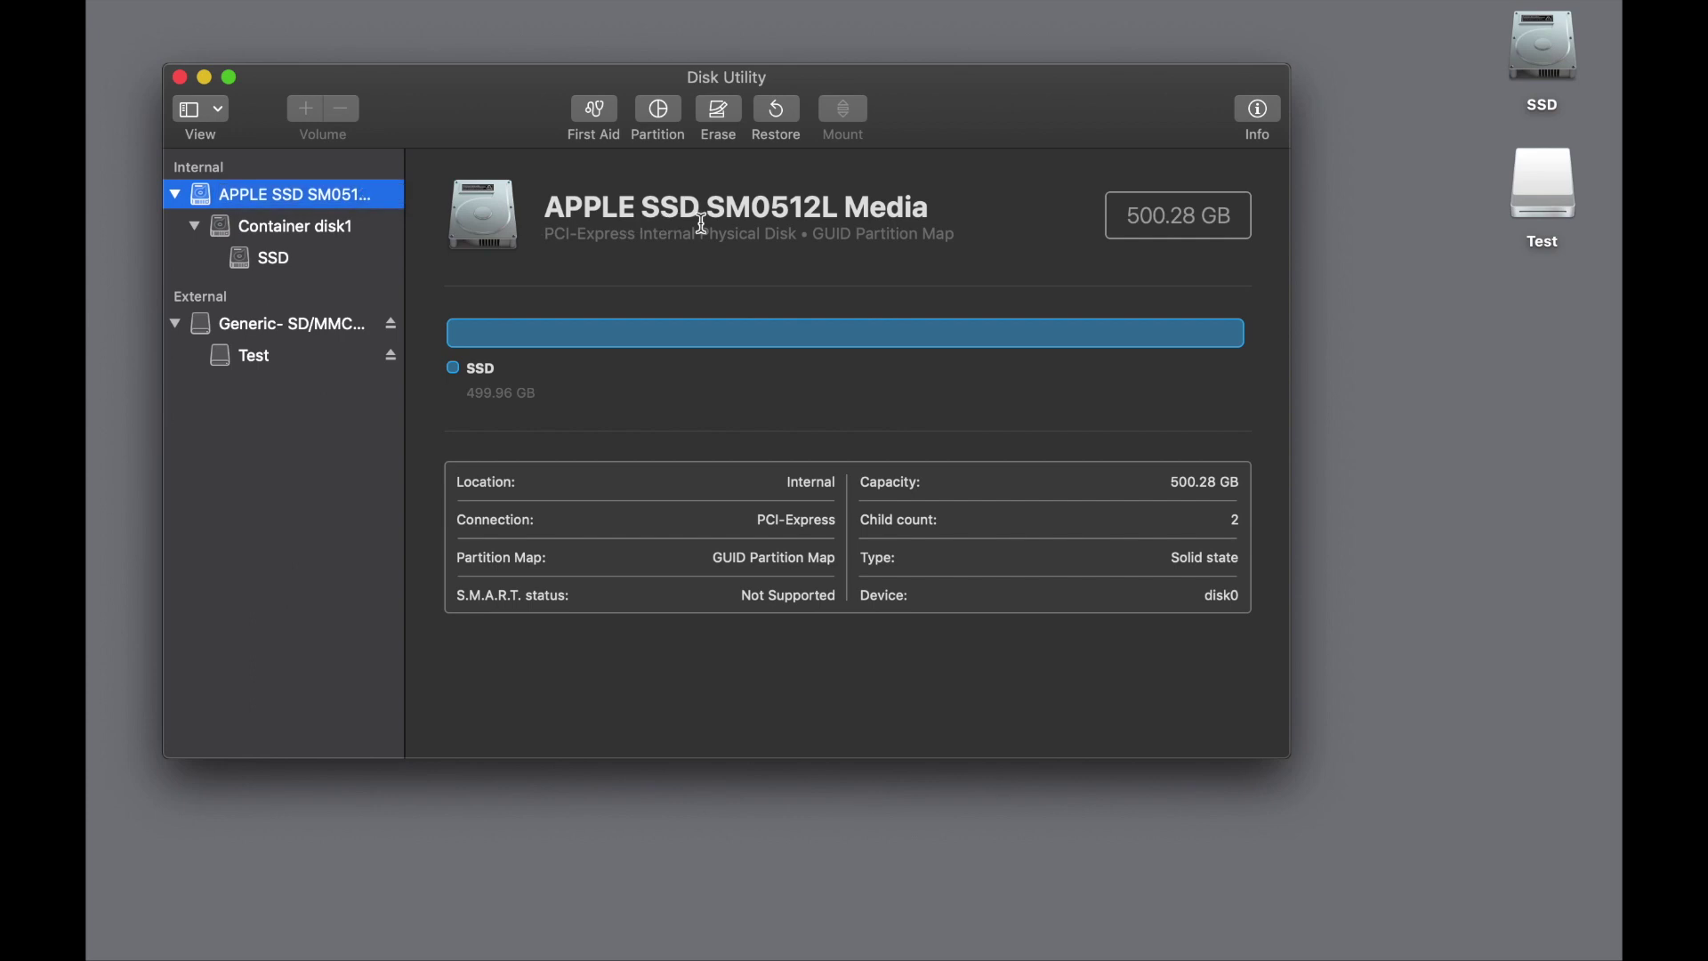
{"action": "left_click", "coordinate": [324, 233]}
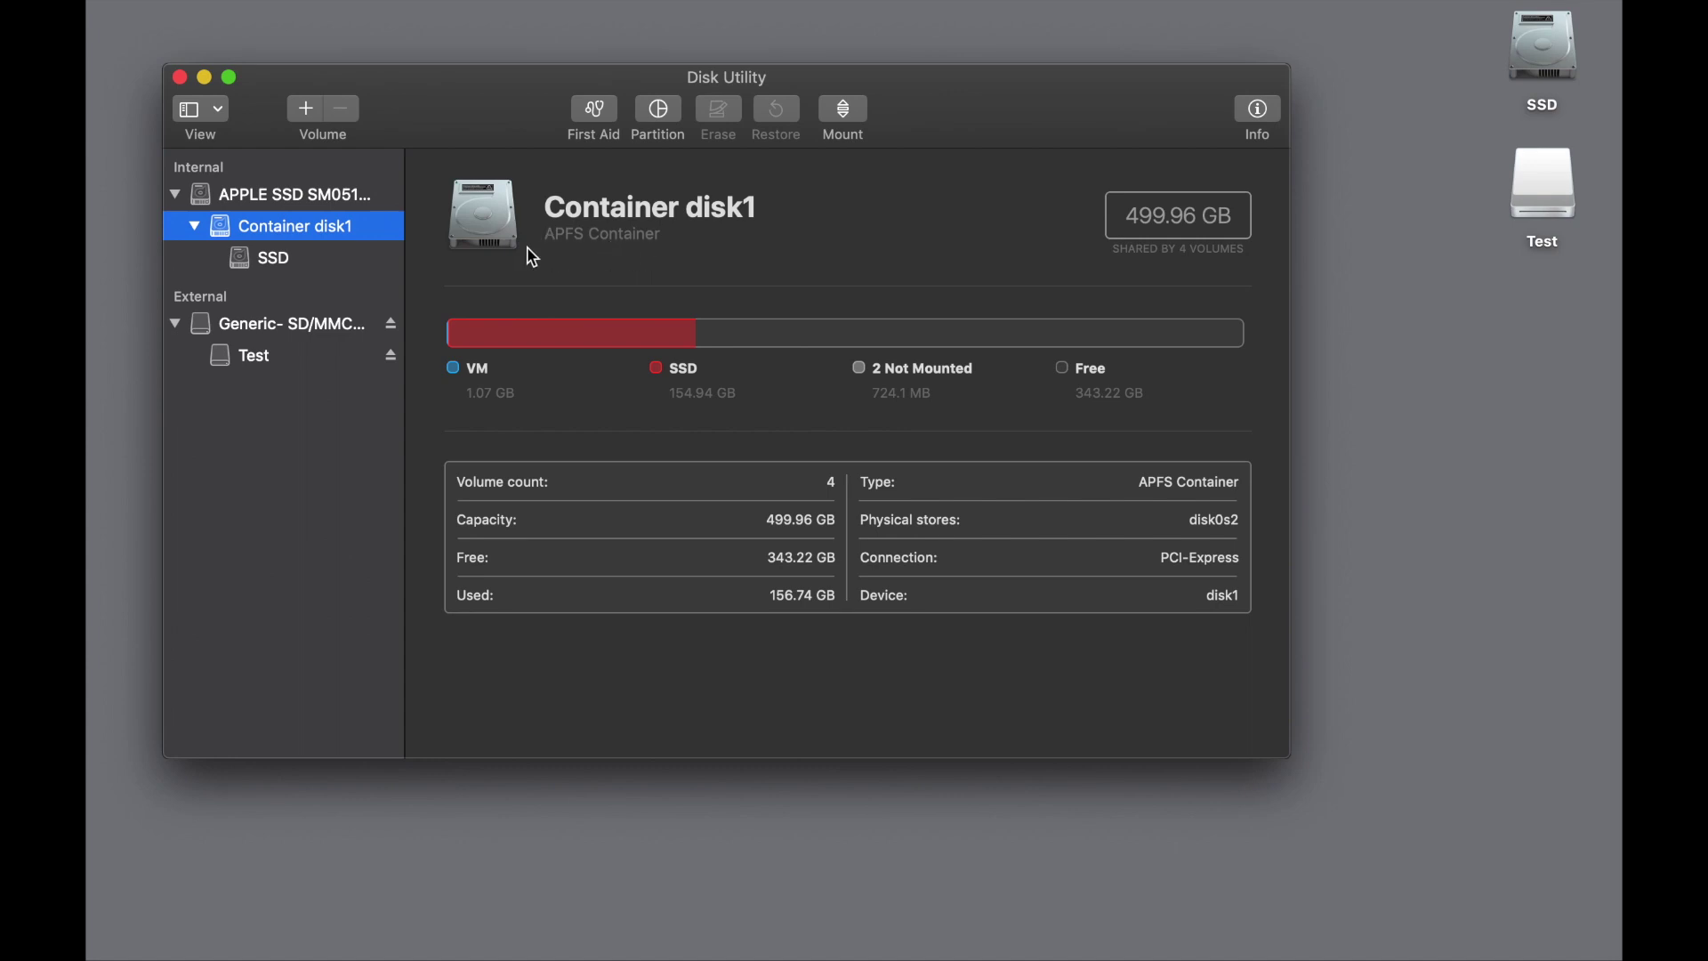
{"action": "left_click", "coordinate": [309, 258]}
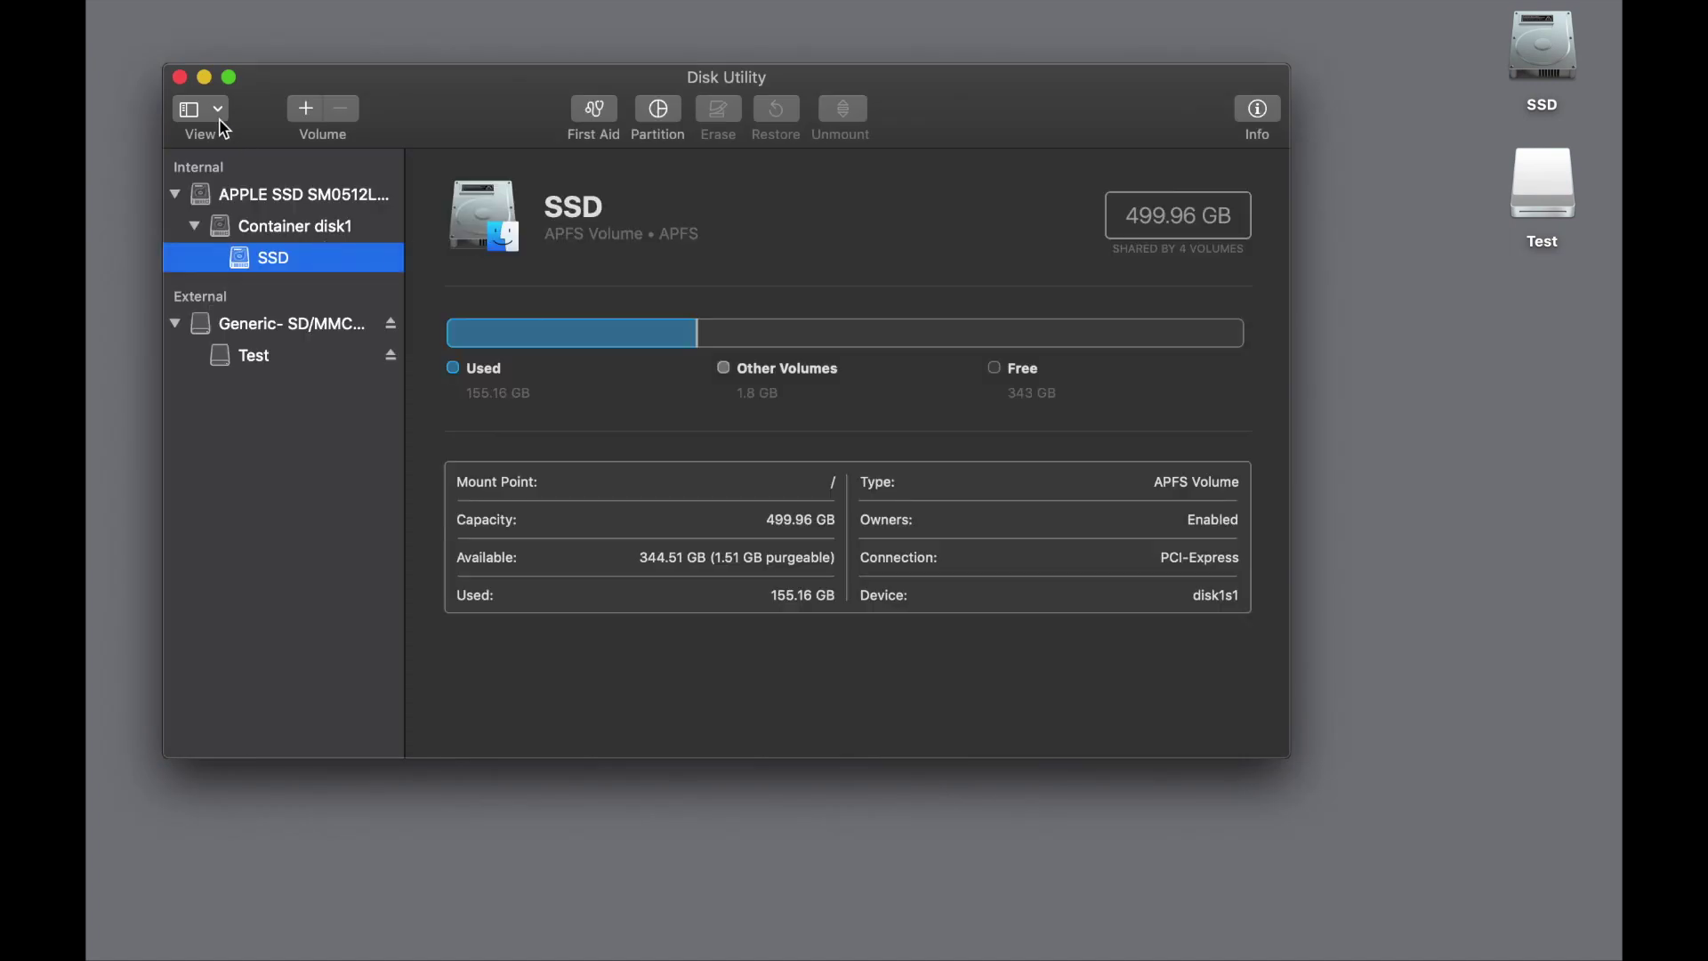
{"action": "left_click", "coordinate": [219, 120]}
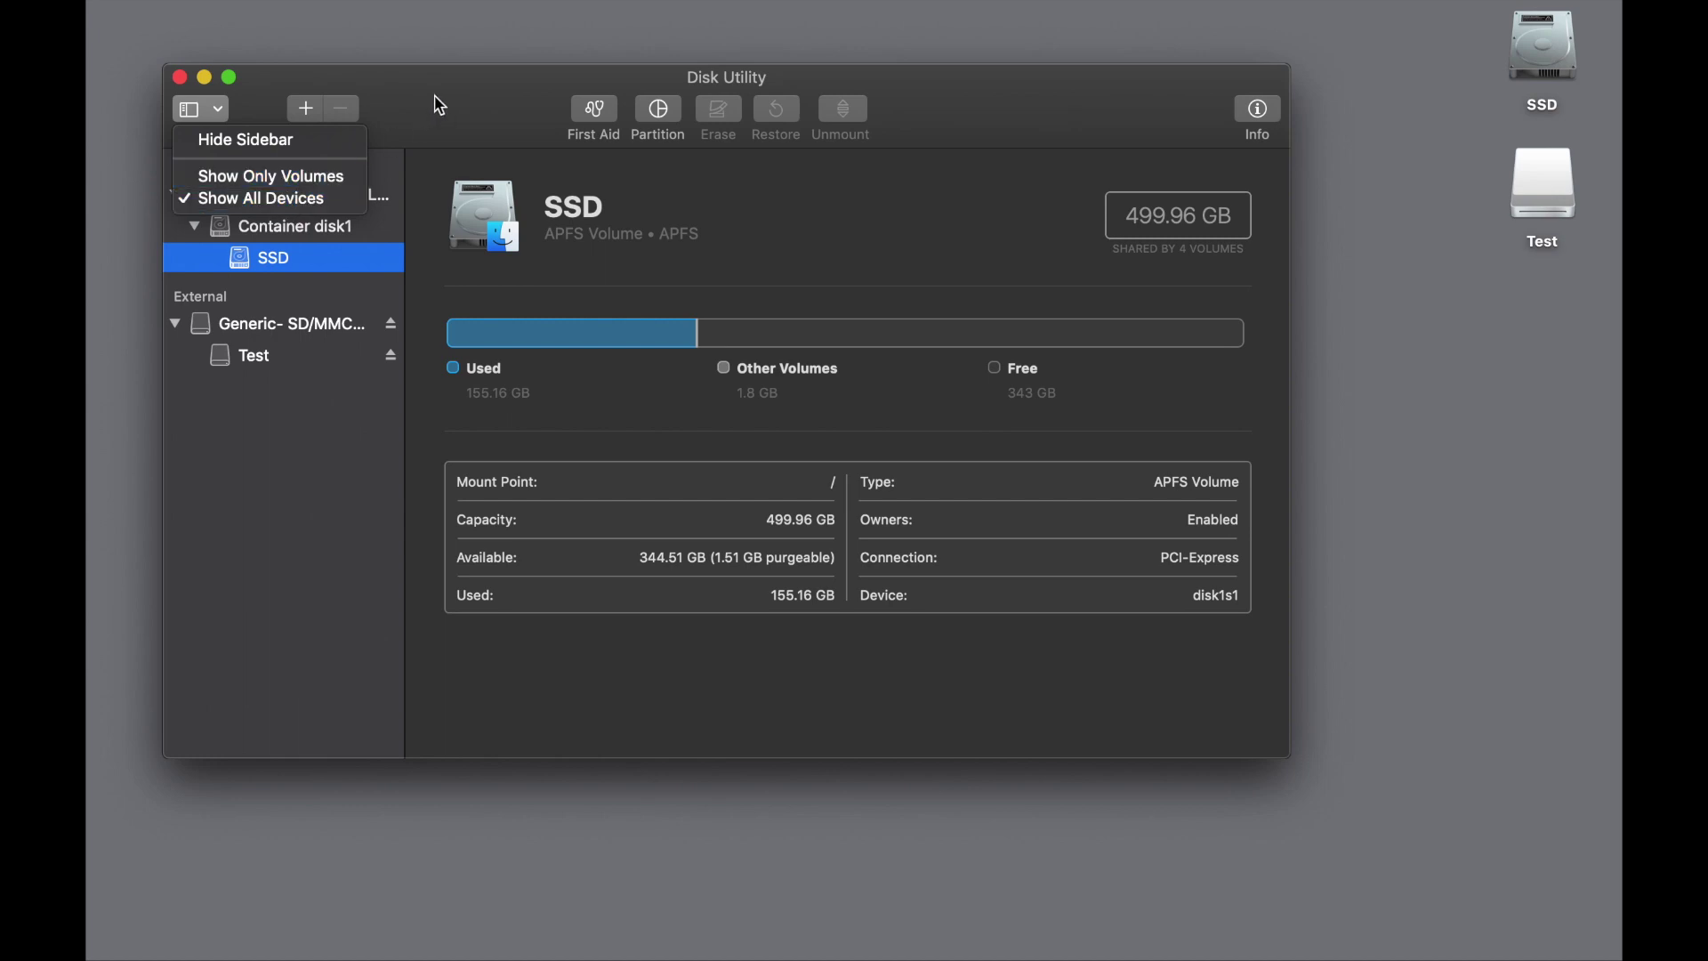
{"action": "left_click", "coordinate": [284, 143]}
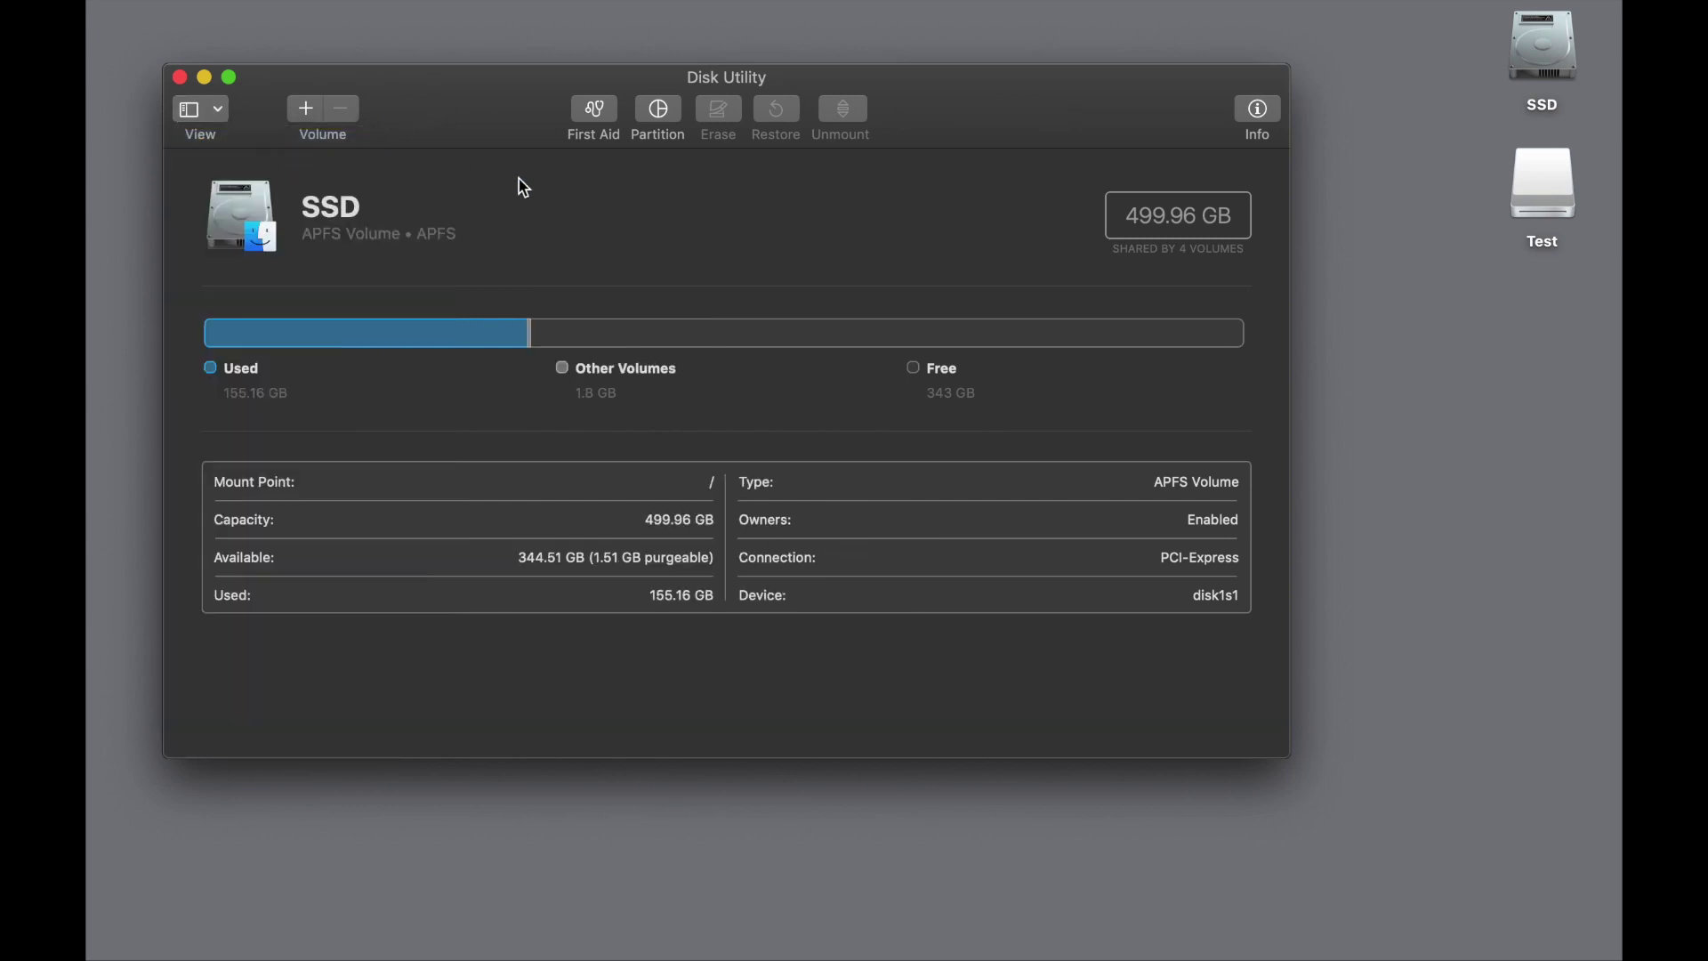
{"action": "left_click", "coordinate": [220, 109]}
{"action": "left_click", "coordinate": [234, 142]}
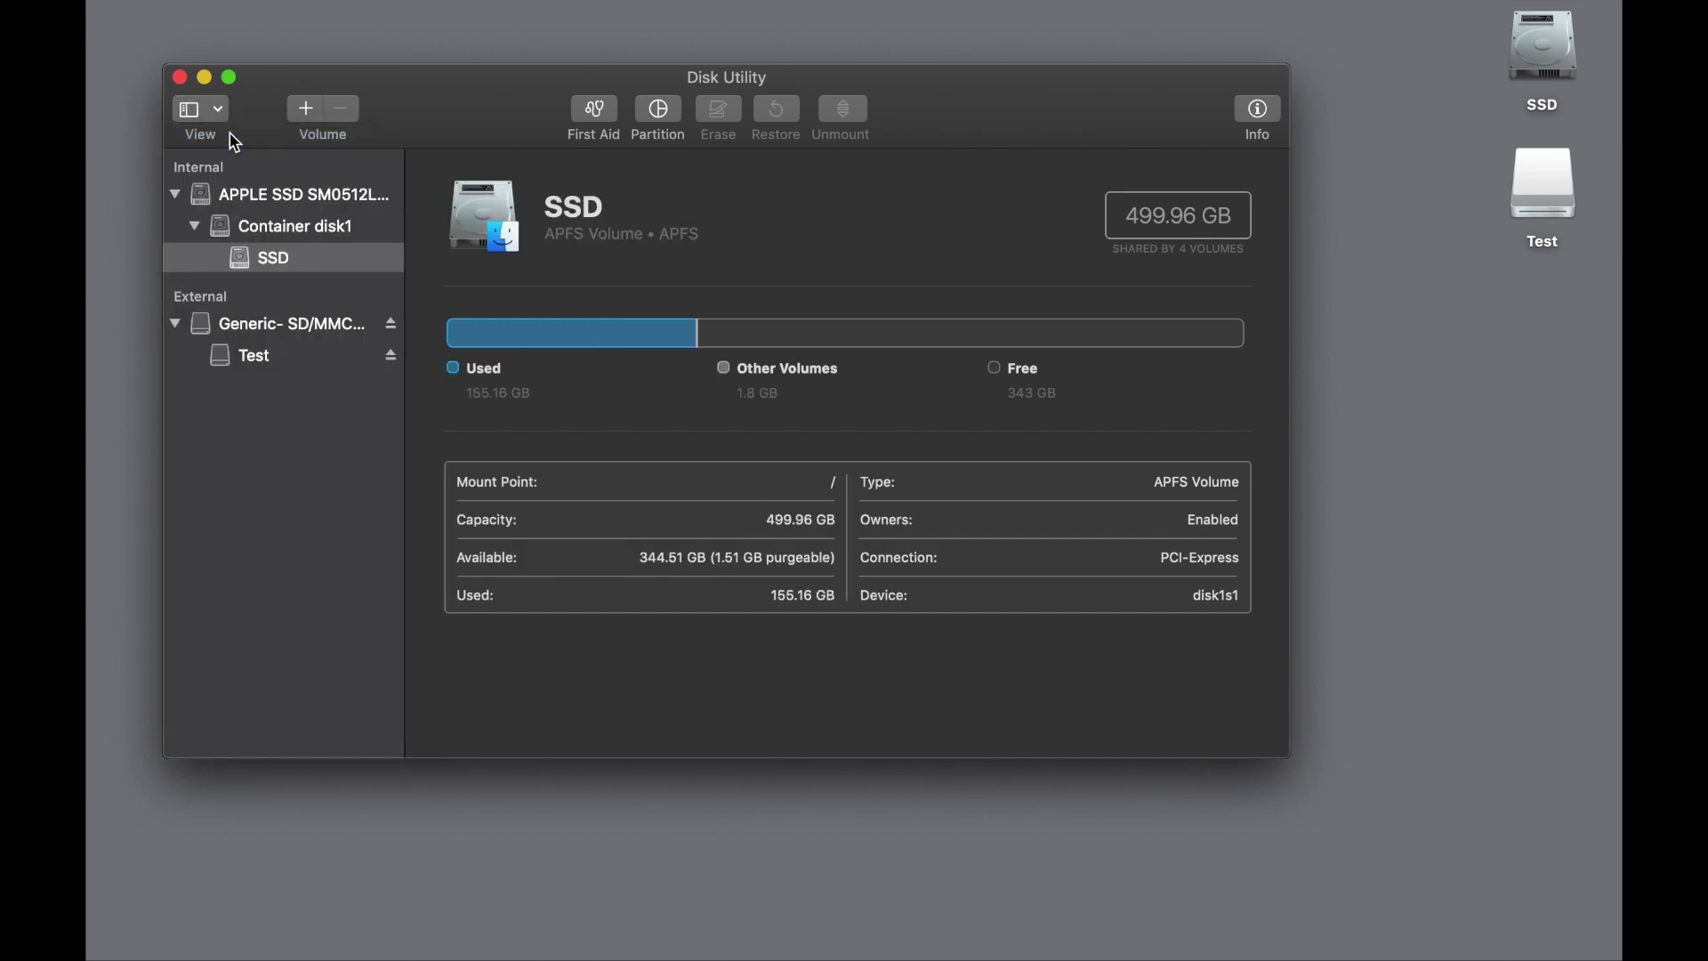
{"action": "left_click", "coordinate": [218, 110]}
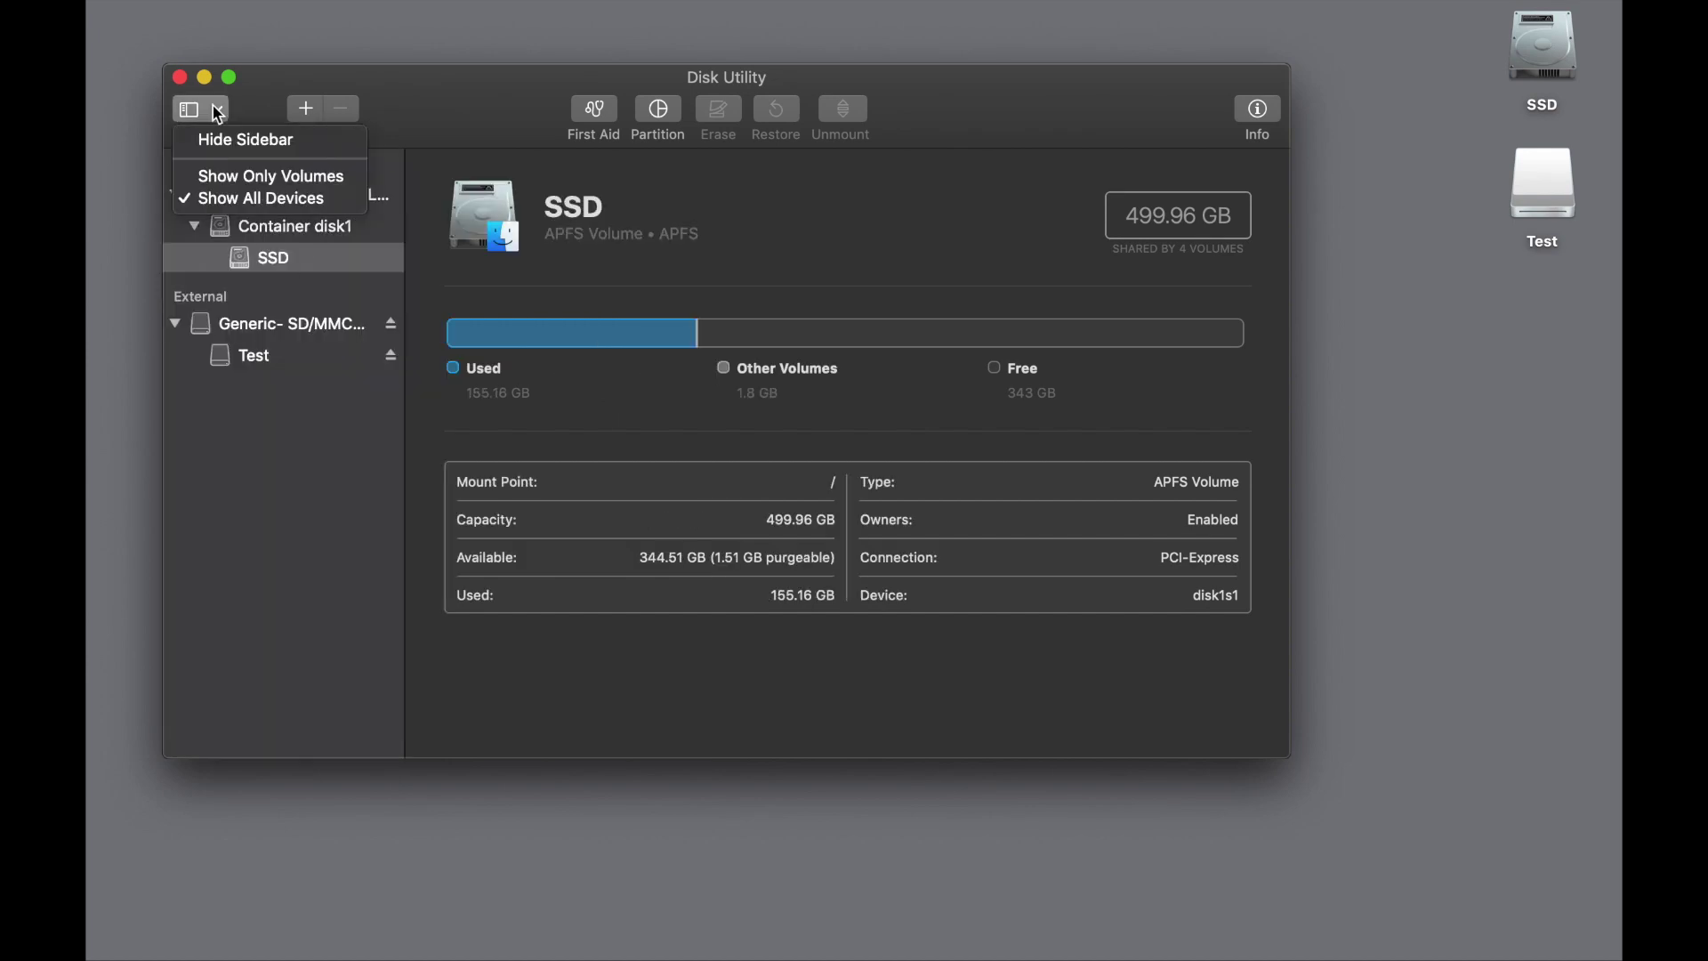
{"action": "left_click", "coordinate": [260, 178]}
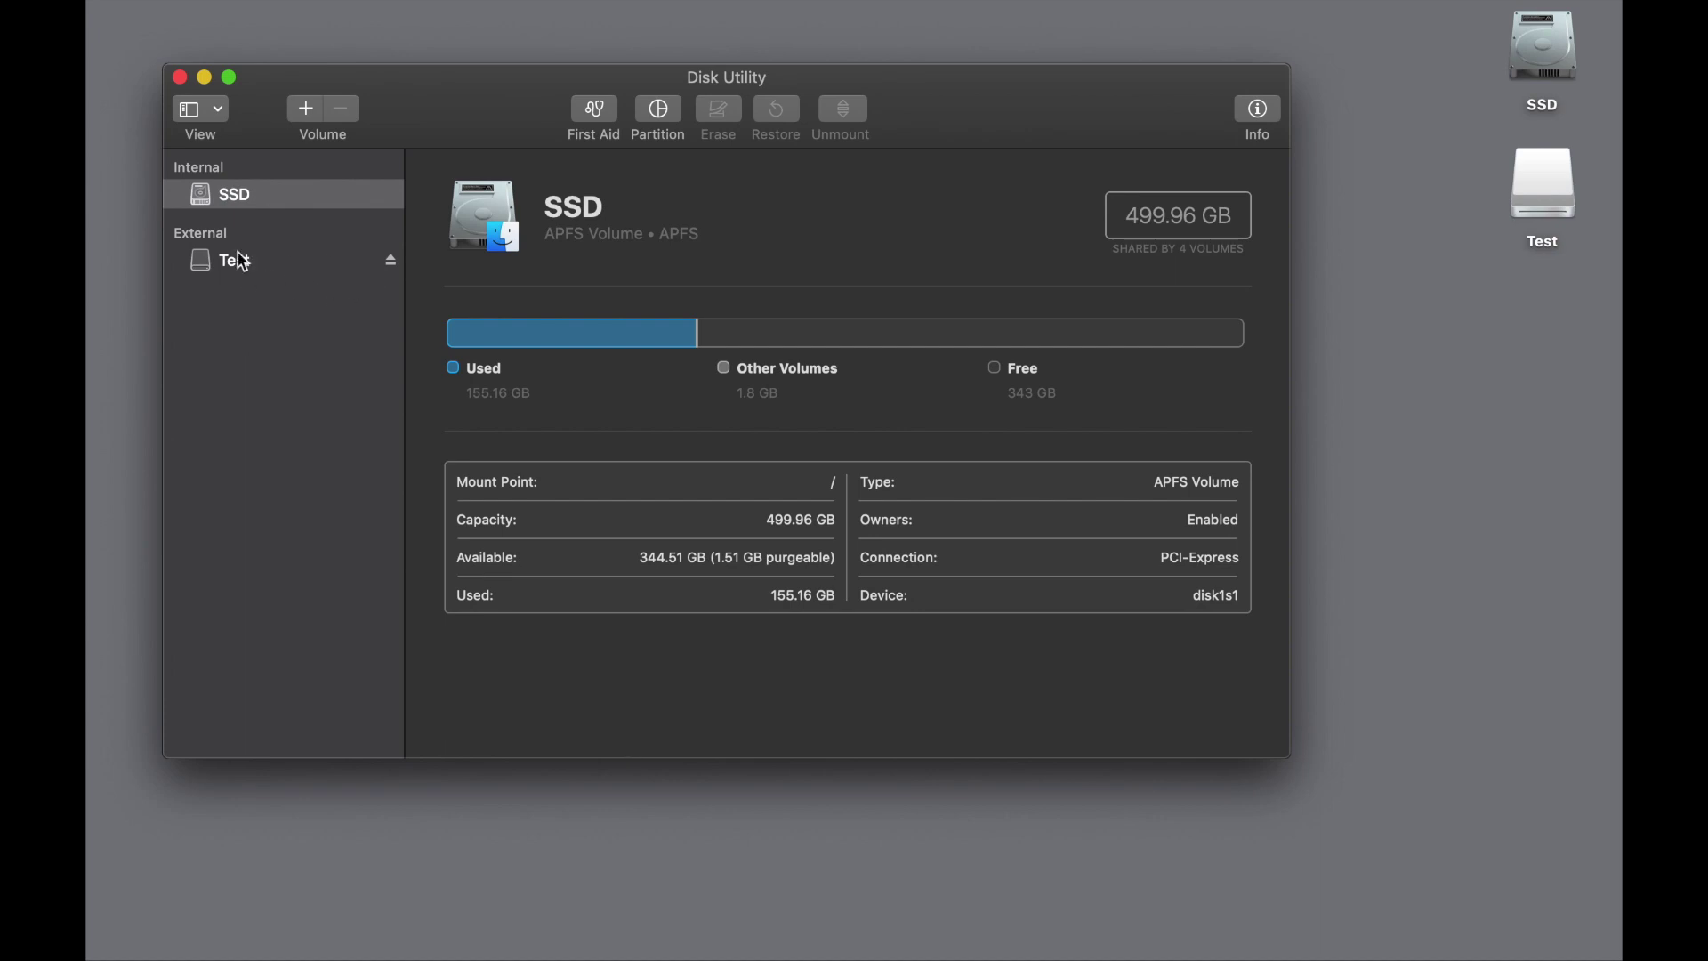
{"action": "left_click", "coordinate": [217, 109]}
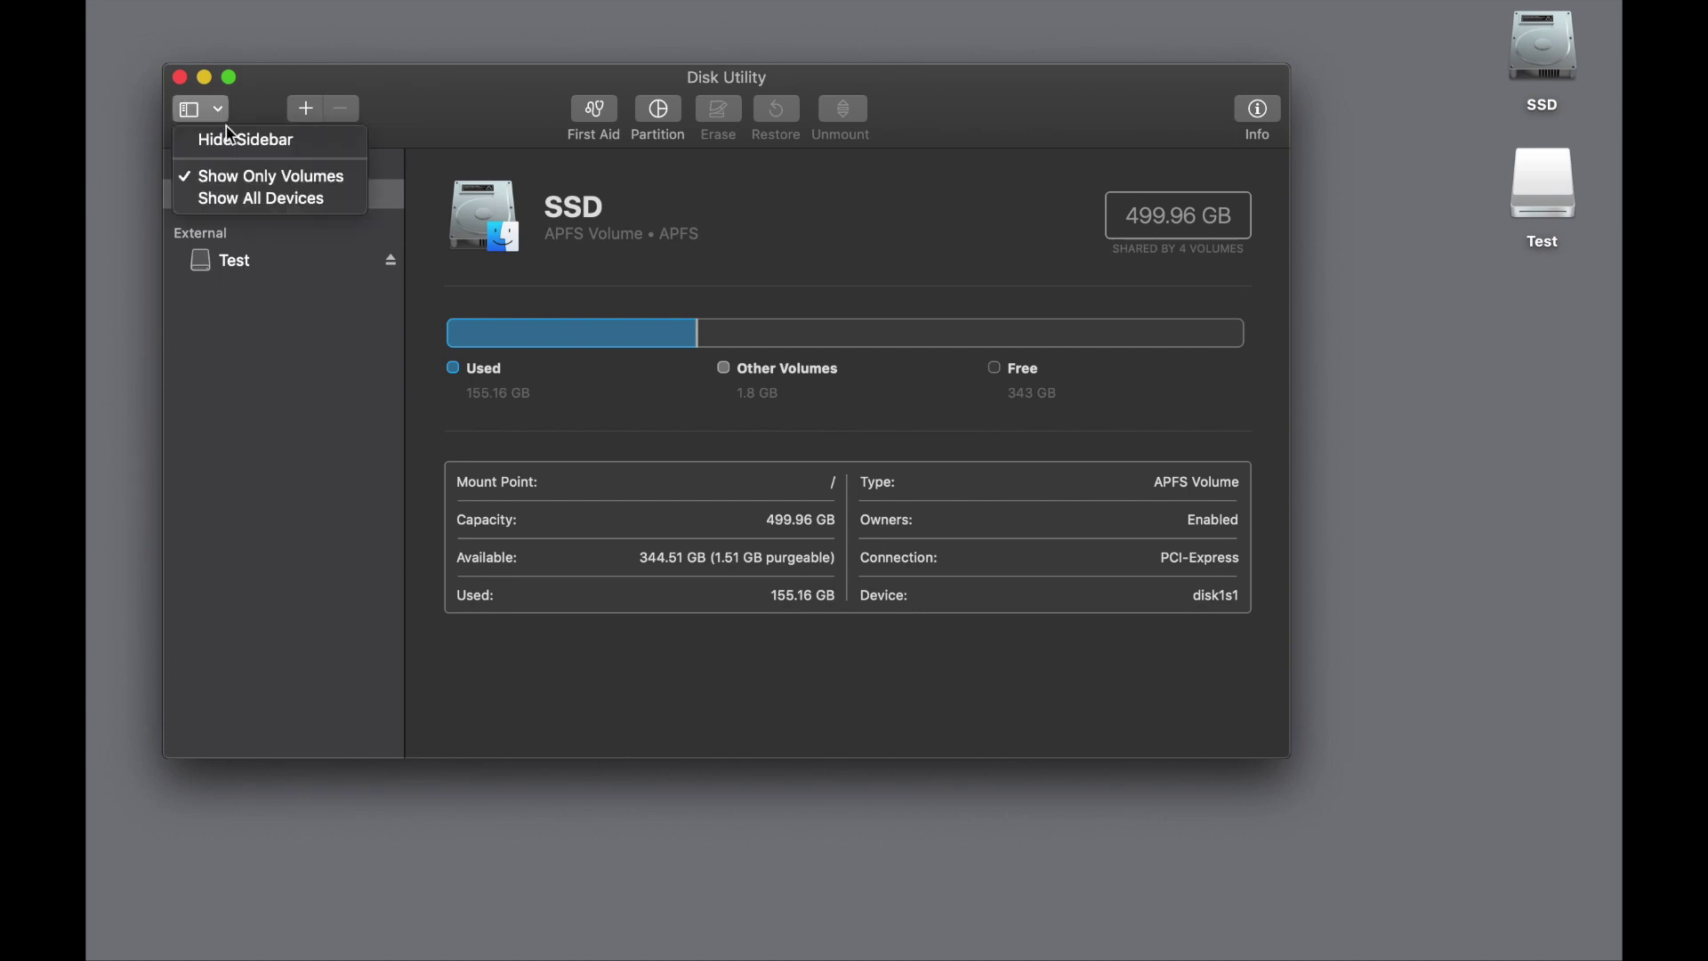
{"action": "left_click", "coordinate": [271, 200]}
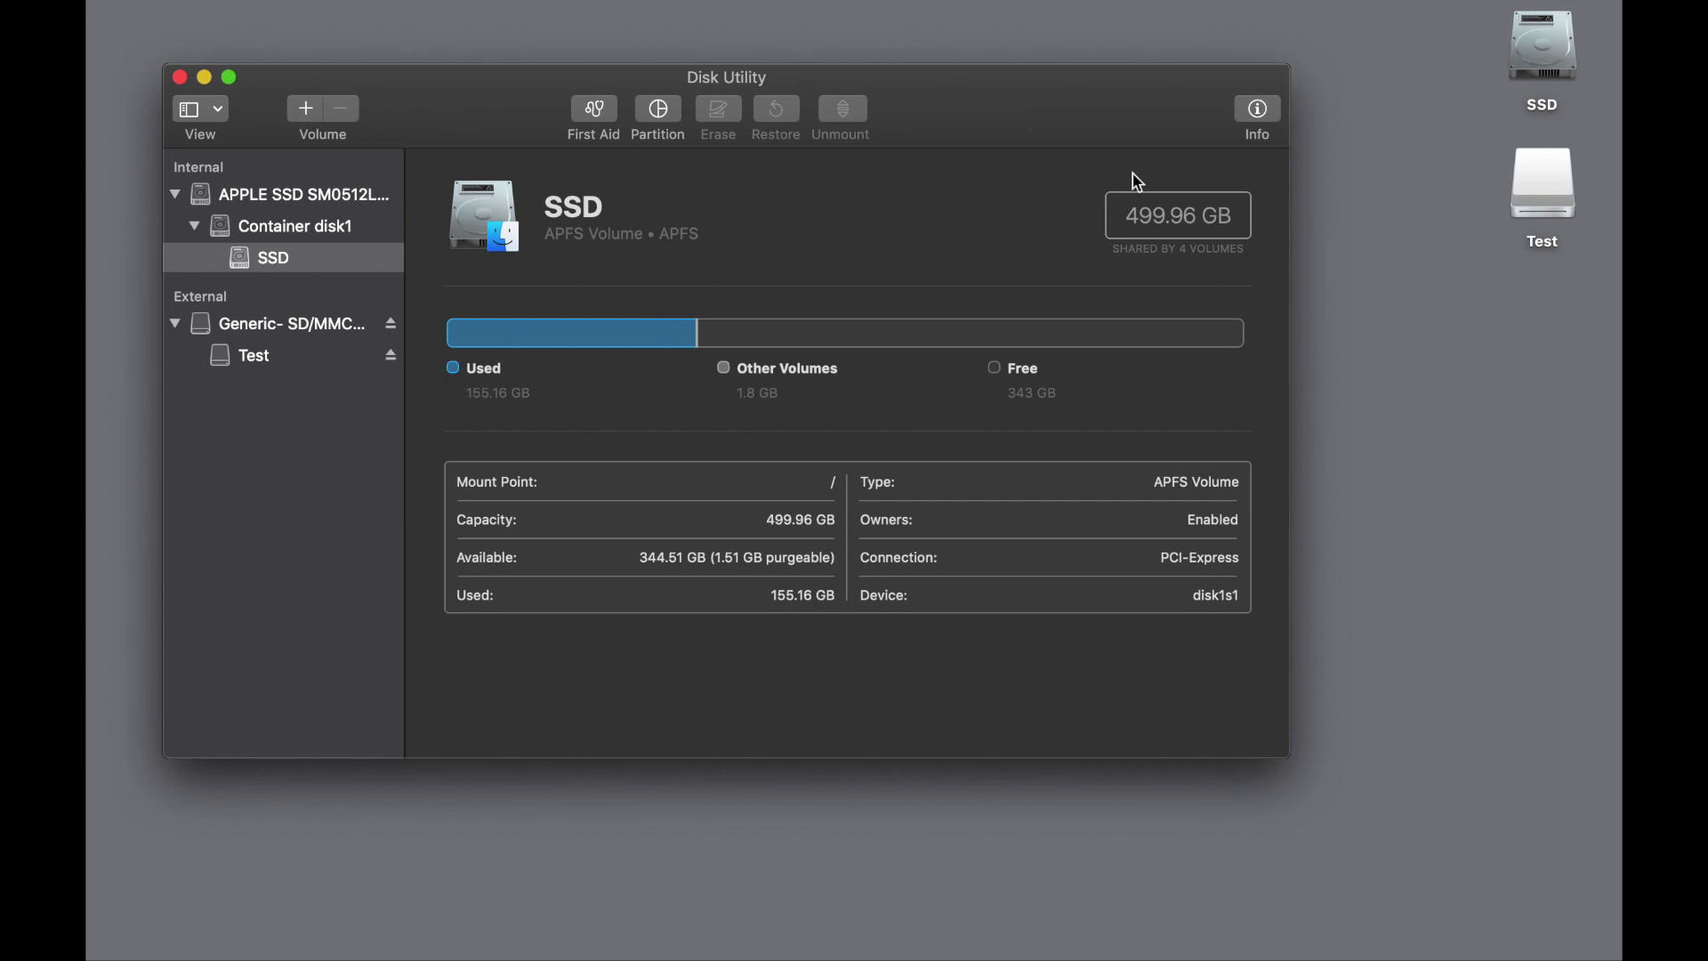
- Review the Test volume's Info window, close it, and select the Generic- SD/MMC disk
{"action": "left_click", "coordinate": [350, 356]}
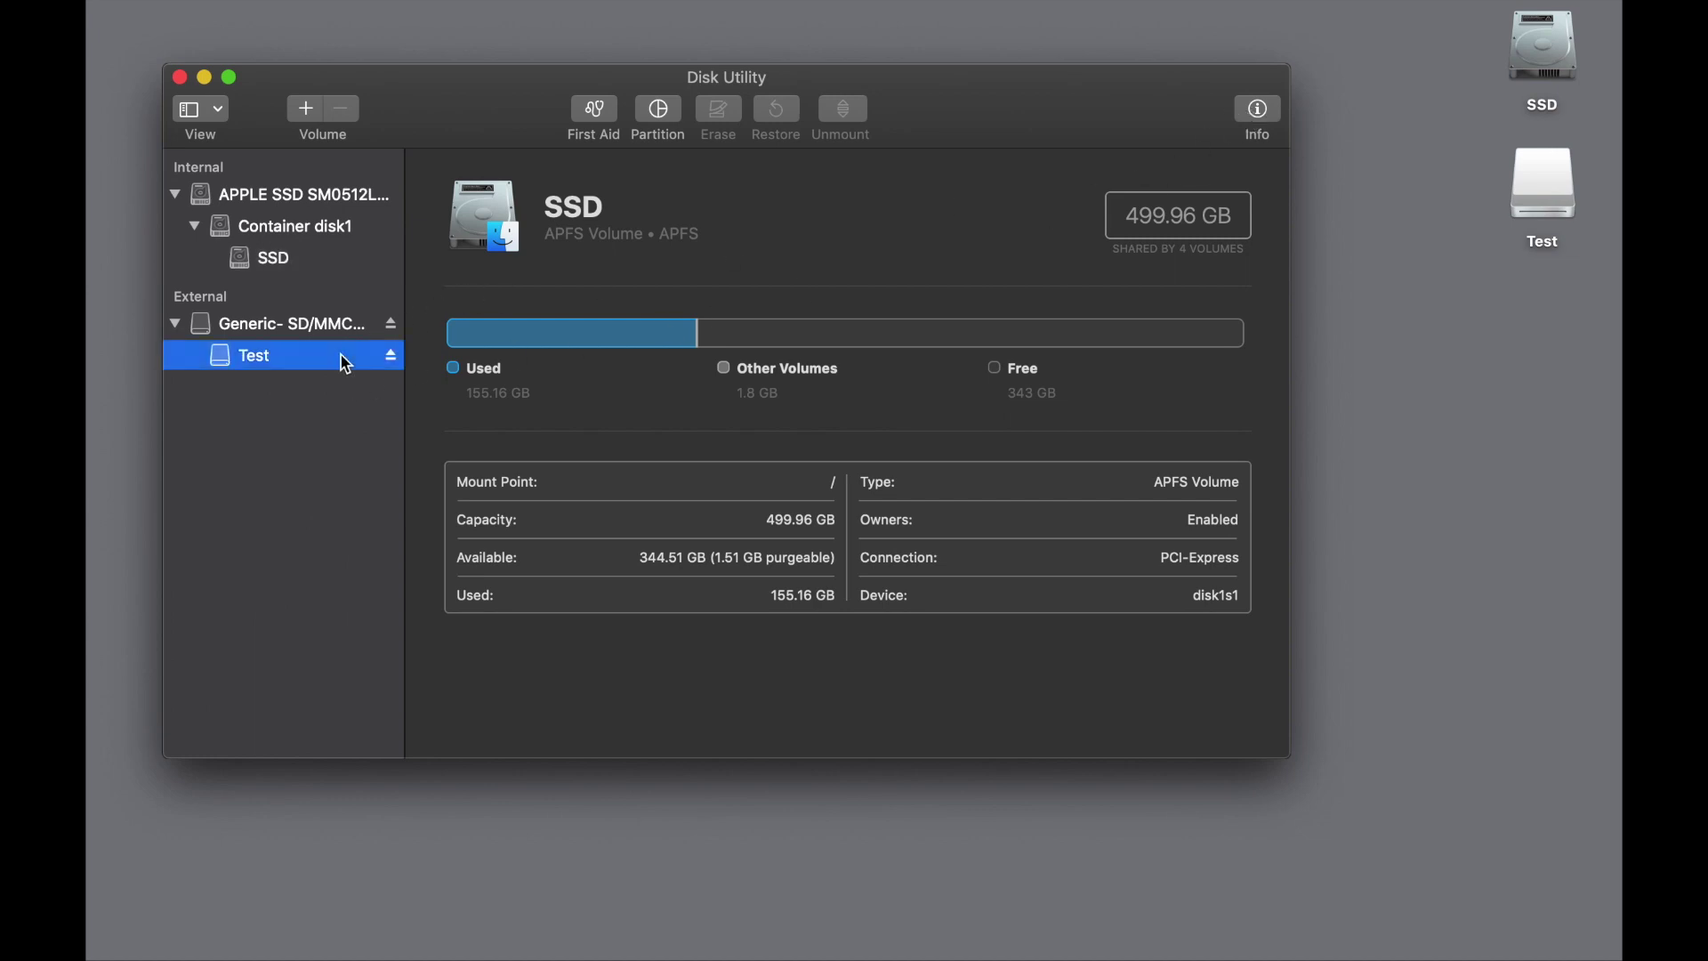
{"action": "left_click", "coordinate": [1257, 125]}
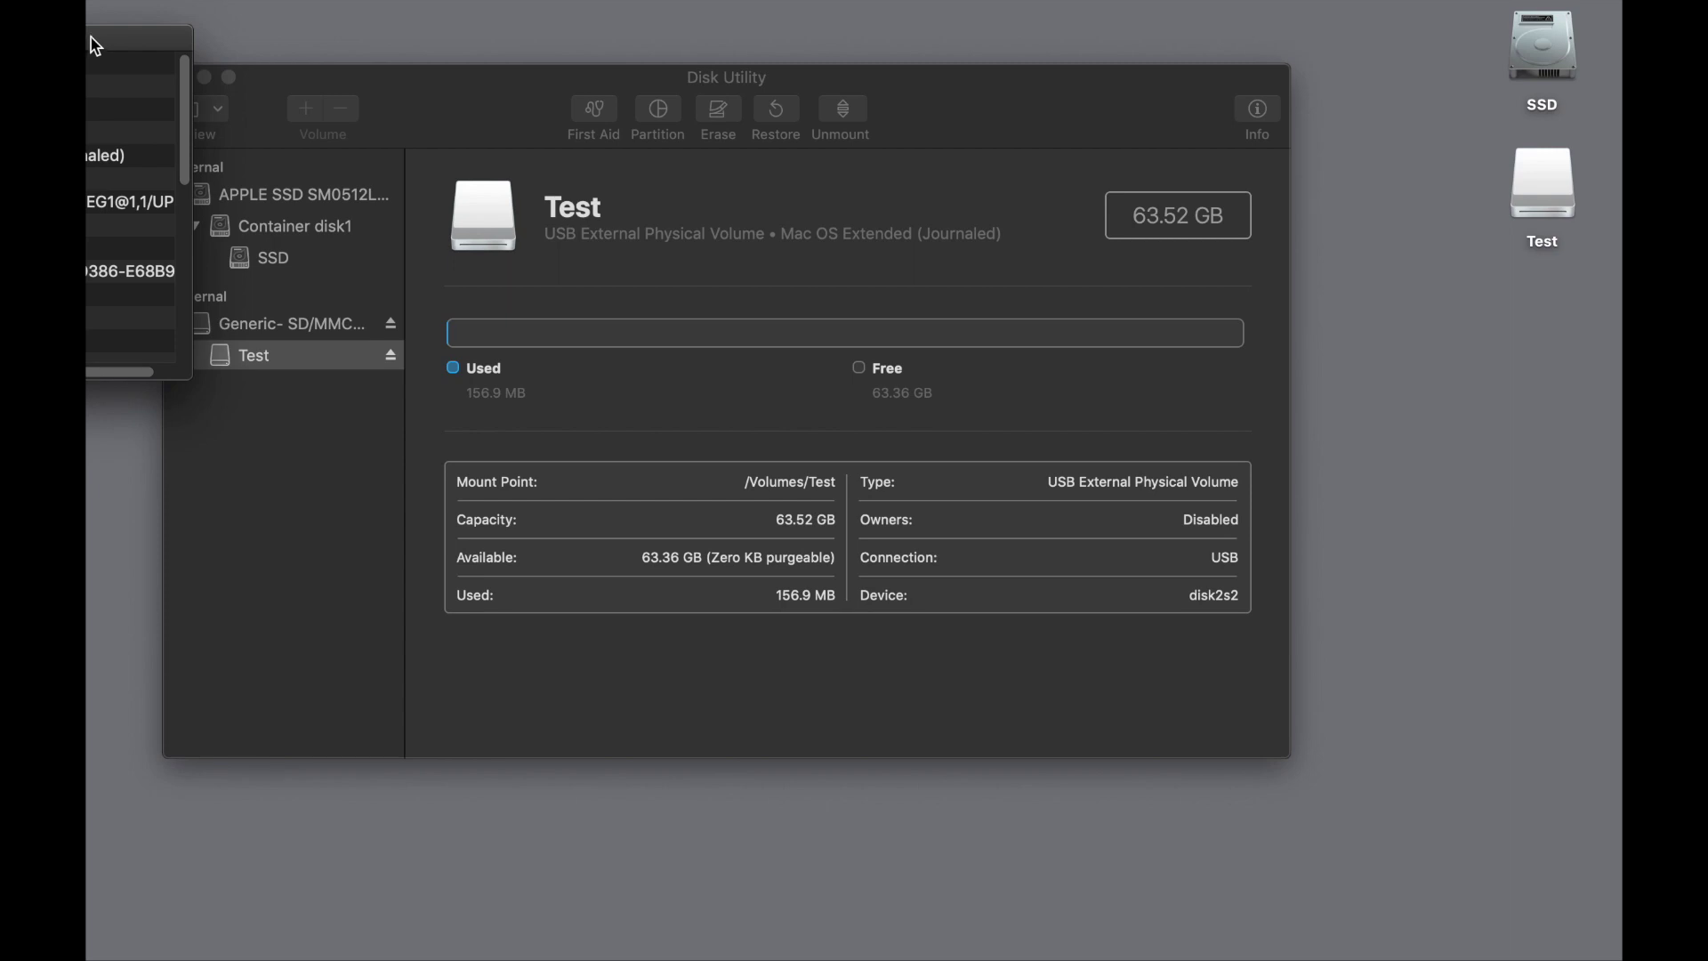
{"action": "left_click_drag", "start_coordinate": [92, 45], "coordinate": [855, 261]}
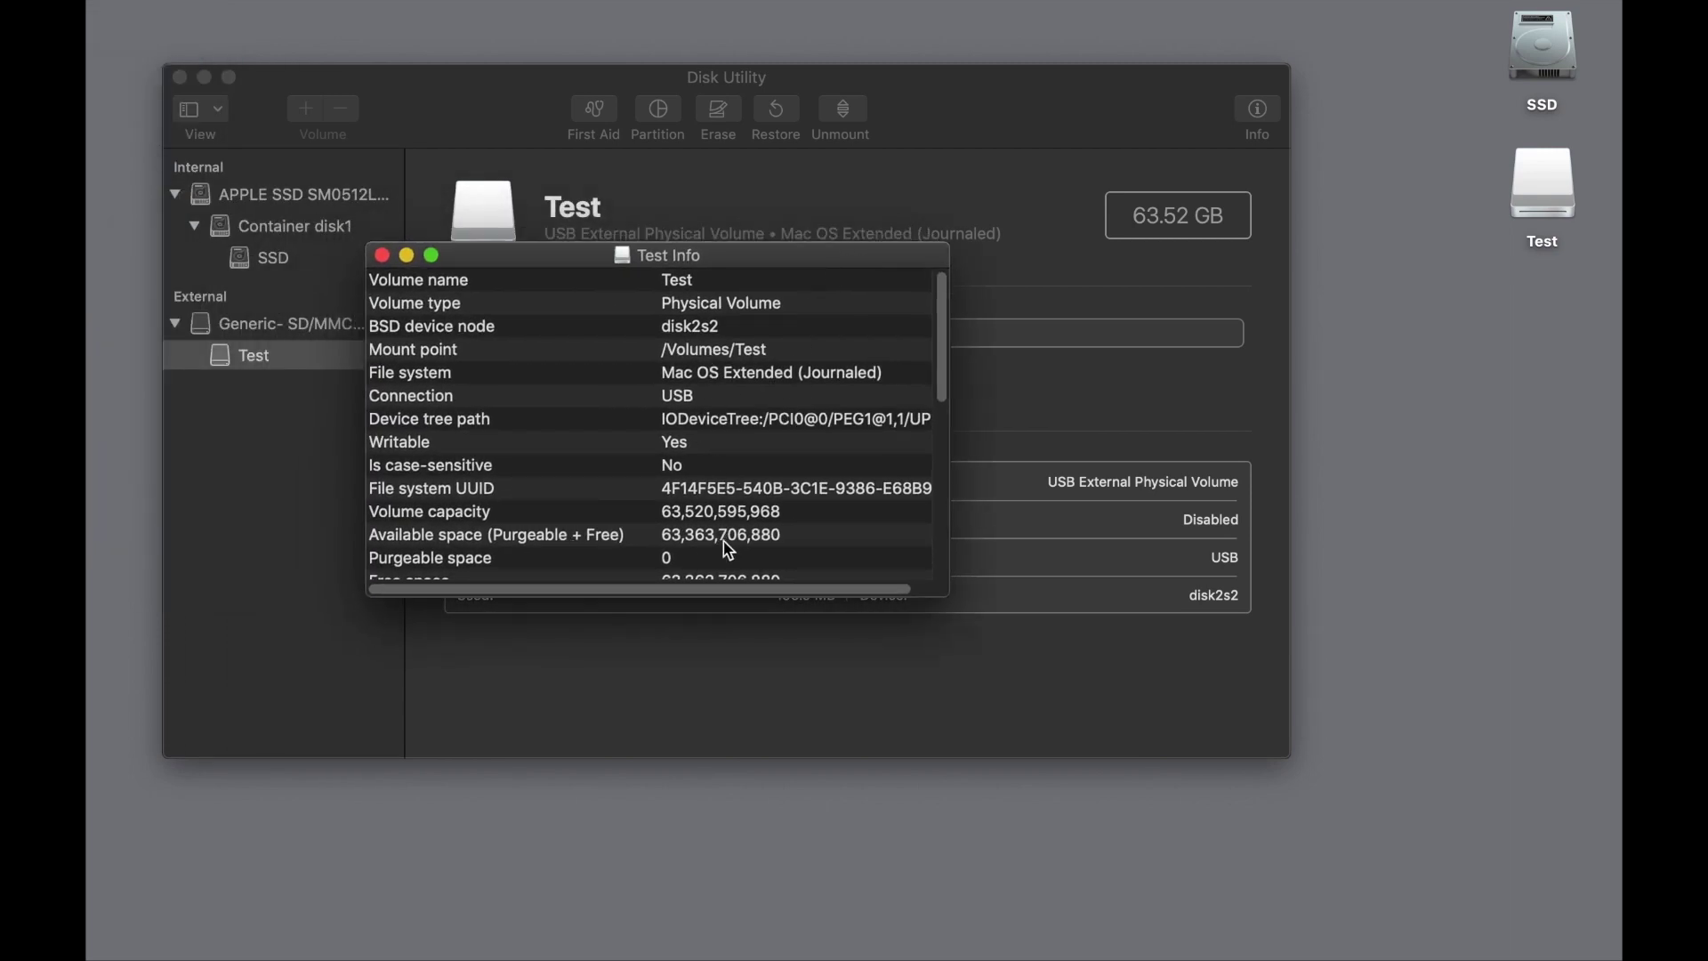
{"action": "left_click", "coordinate": [382, 257]}
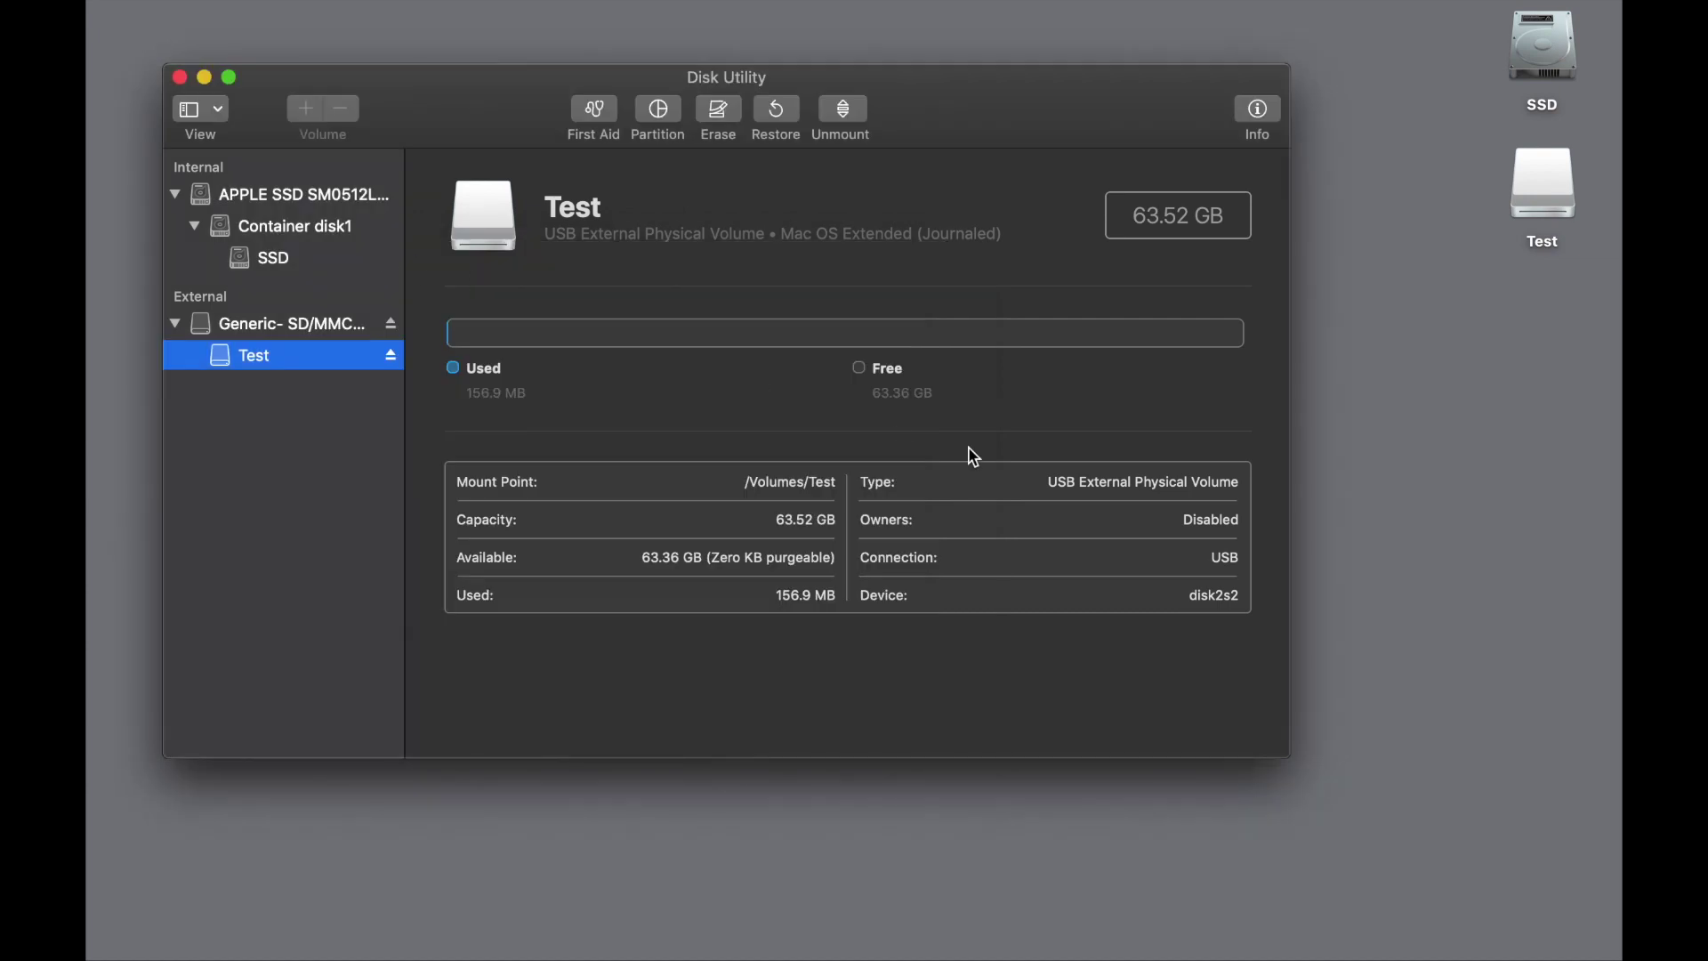
{"action": "left_click", "coordinate": [302, 329]}
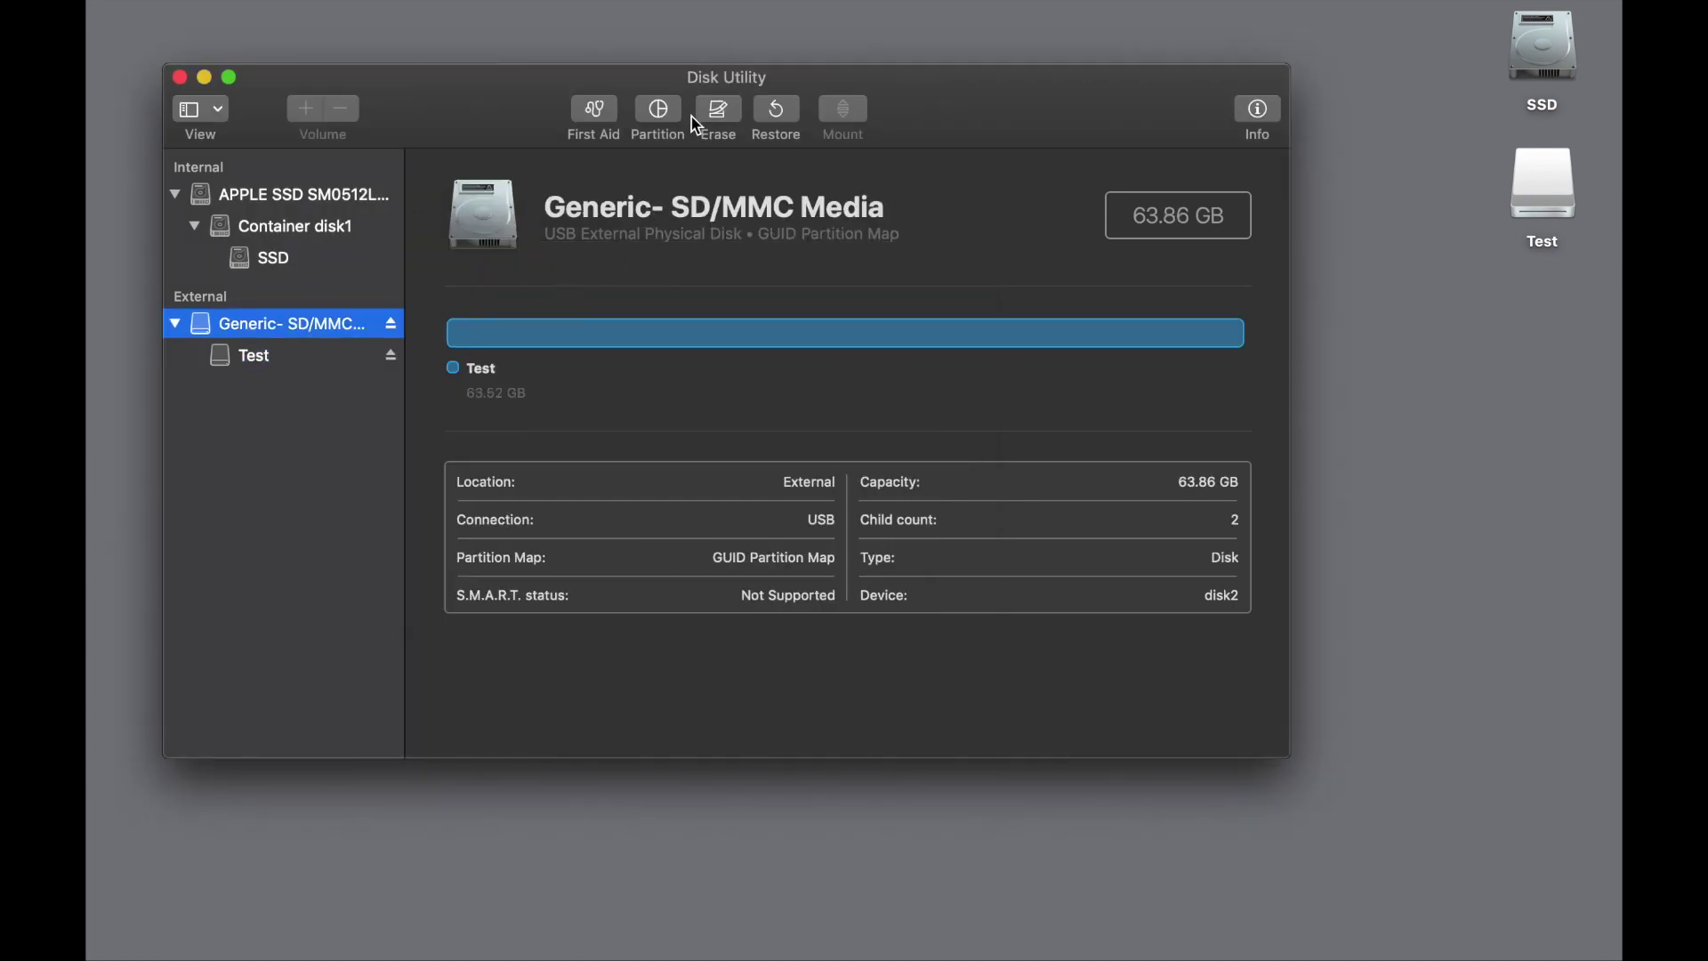
- Erase the Generic- SD/MMC Media disk, naming the new volume 'External' with default format and scheme
{"action": "left_click", "coordinate": [718, 109]}
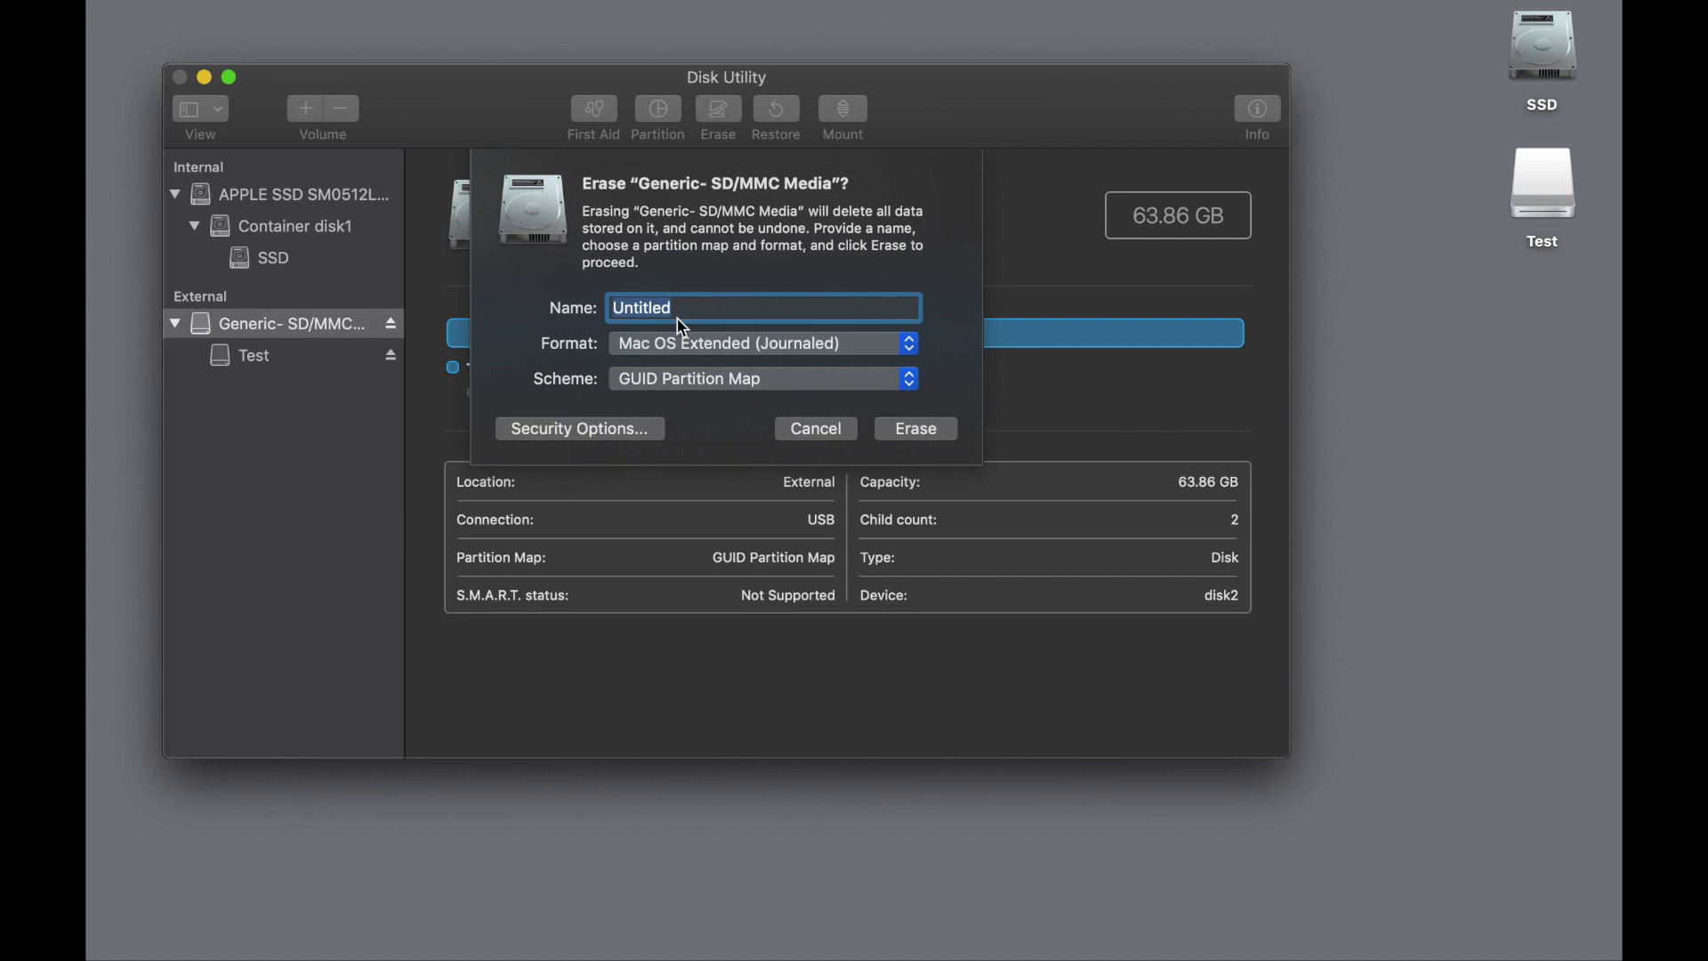
{"action": "type", "text": "External"}
{"action": "left_click", "coordinate": [916, 428]}
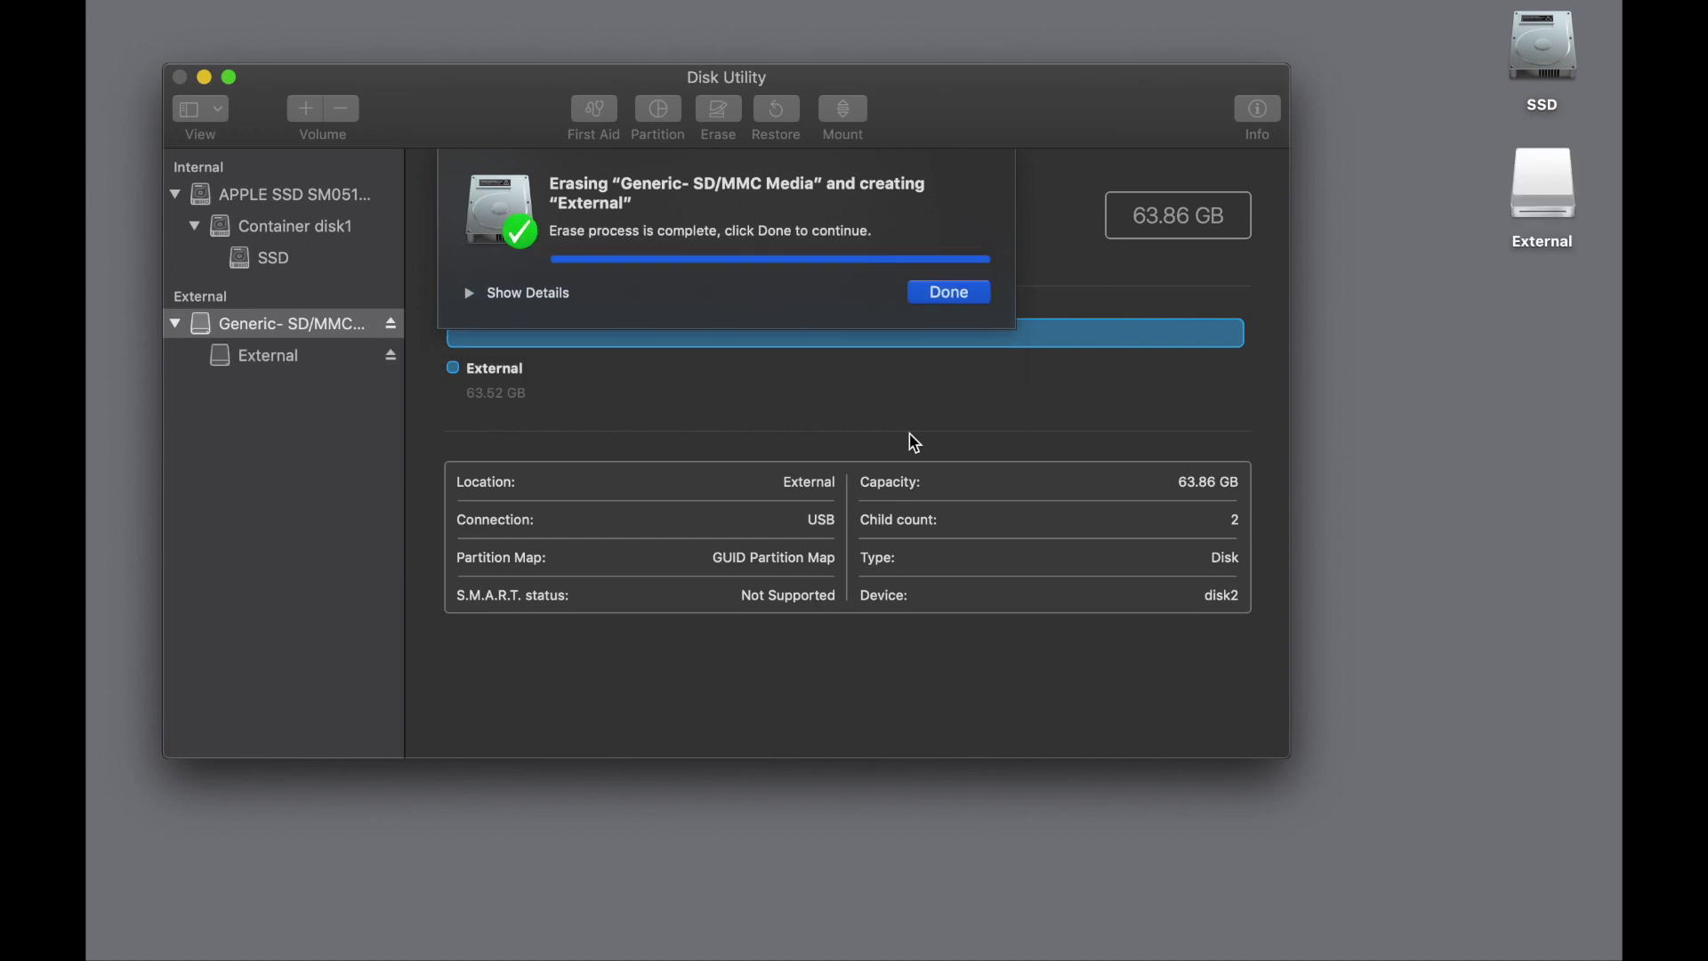
- Dismiss the erase notice and view the External volume: Mac OS Extended (Journaled), 63.52 GB, mounted at /Volumes/External
{"action": "left_click", "coordinate": [969, 291]}
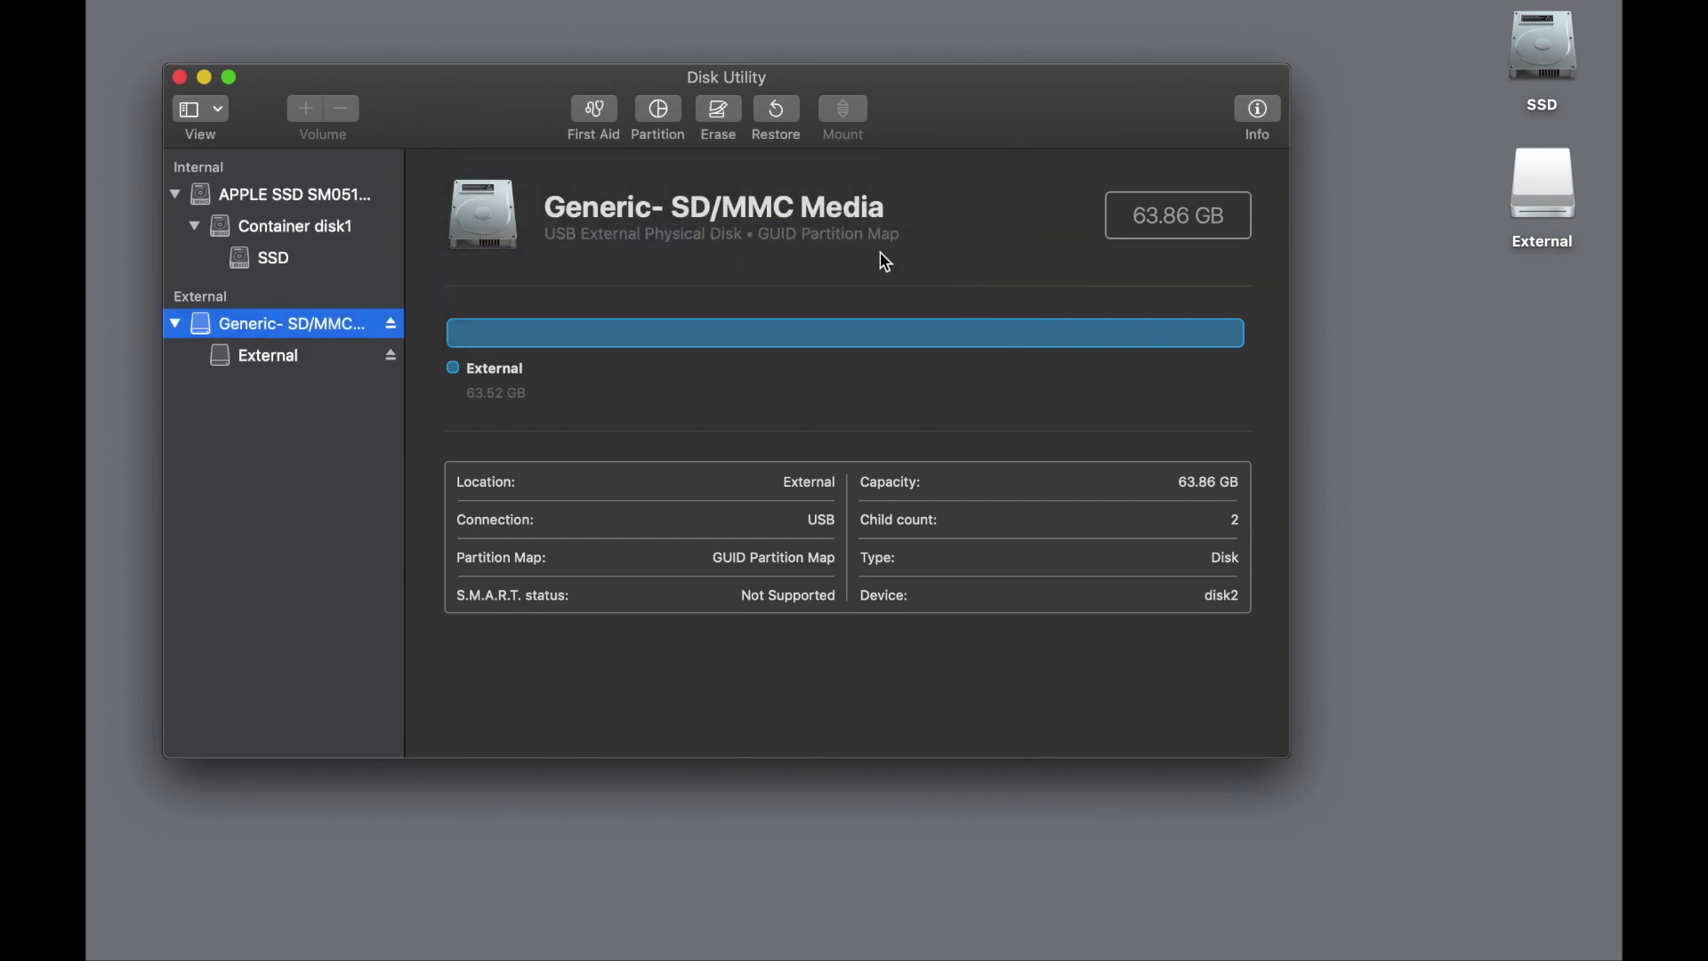
{"action": "left_click", "coordinate": [248, 363]}
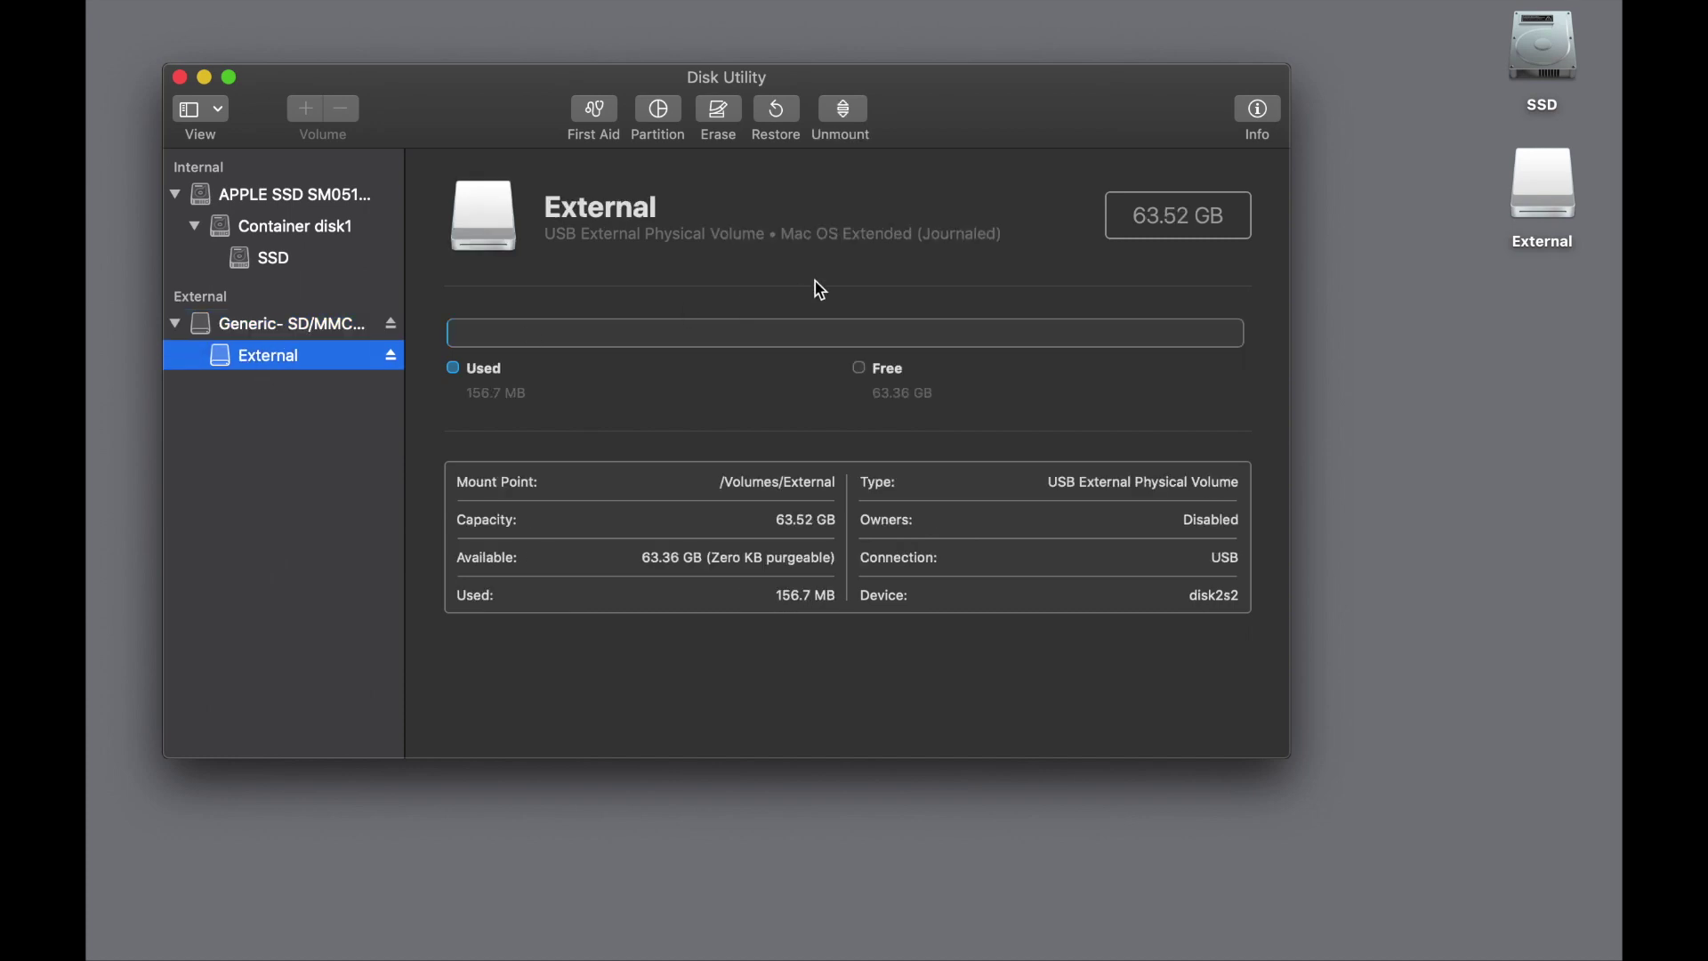